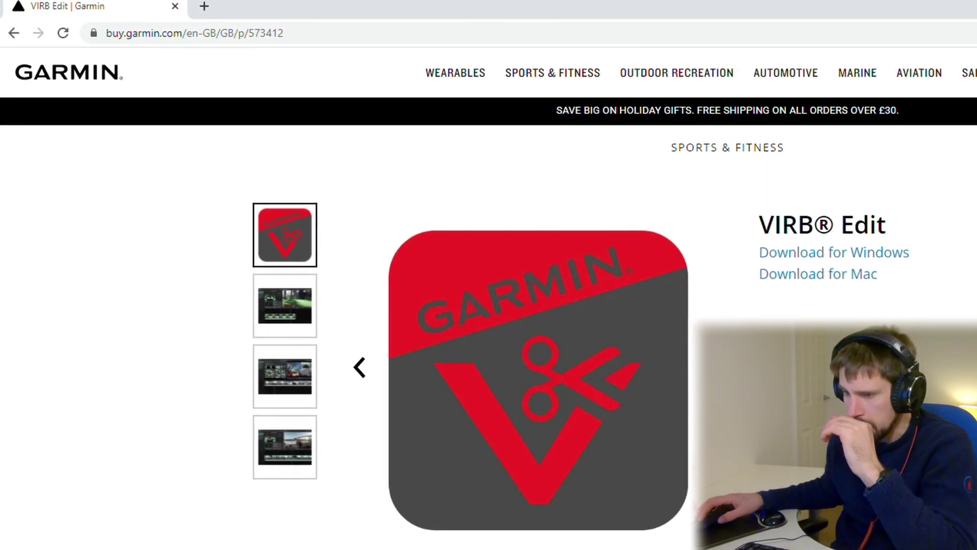
{"action": "scroll", "coordinate": [489, 290], "scroll_direction": "down", "scroll_amount": 4}
{"action": "scroll", "coordinate": [489, 290], "scroll_direction": "up", "scroll_amount": 4}
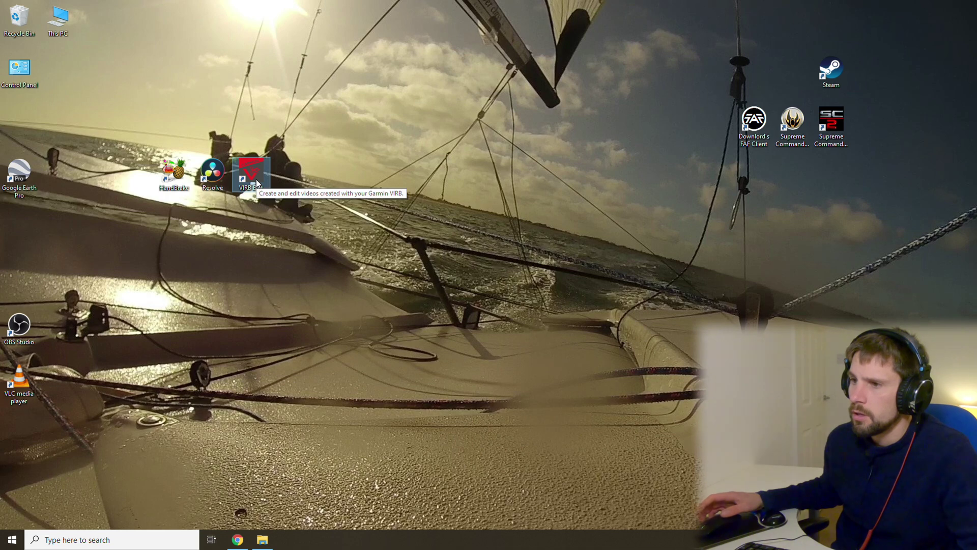
Launch VIRB Edit from the desktop and go to its import of clips and photos.
{"action": "double_click", "coordinate": [252, 175]}
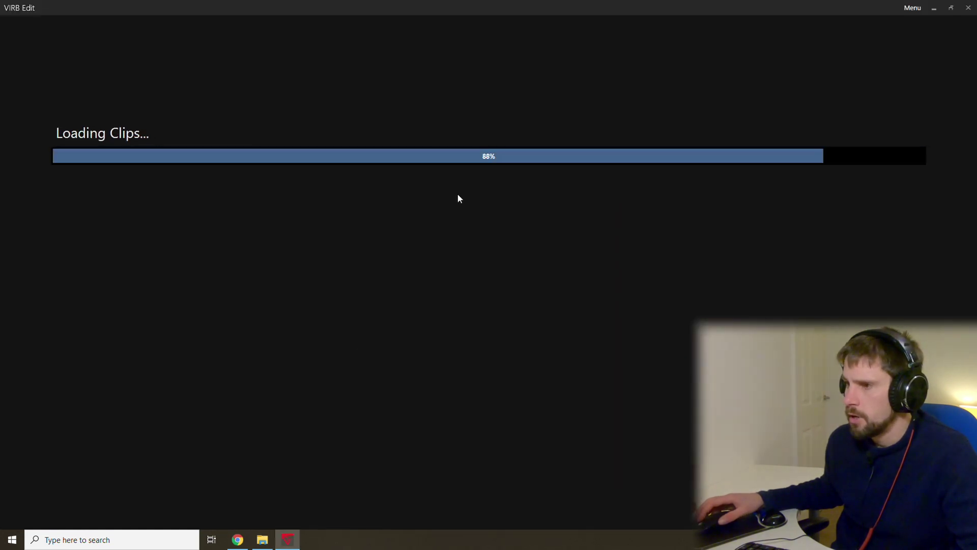
{"action": "left_click", "coordinate": [600, 290]}
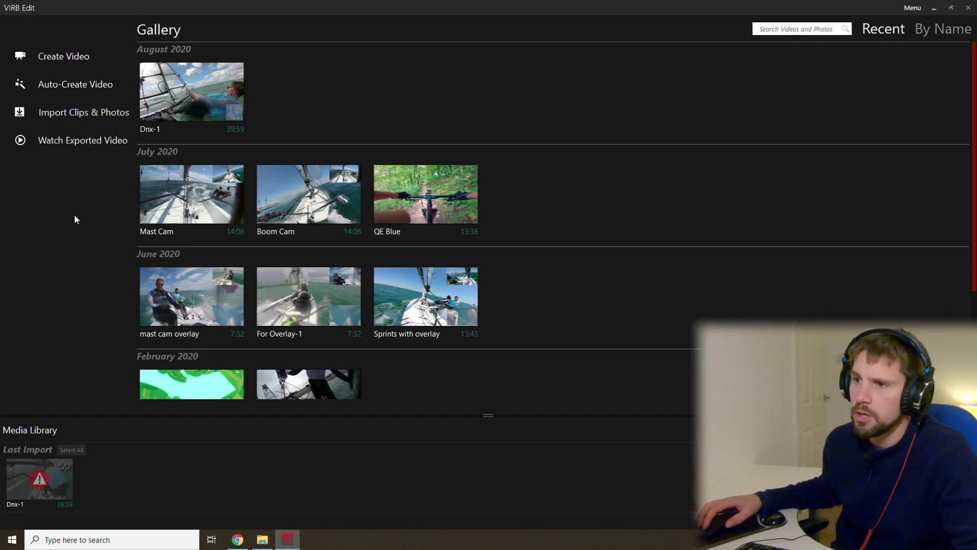
{"action": "left_click", "coordinate": [69, 114]}
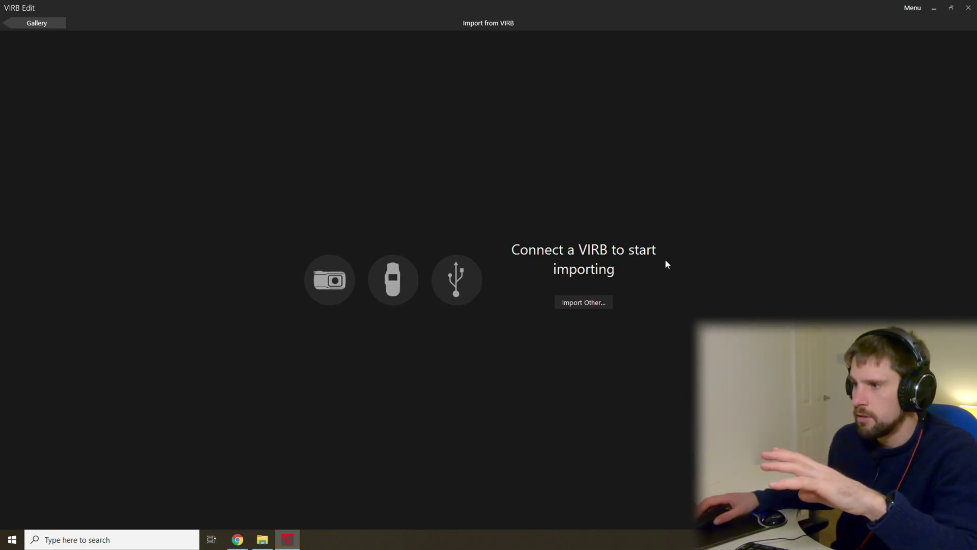
Import the clips GH016937 and GH026937 from the "200718 Fresh and nice" folder without copying them into the Clip Library.
{"action": "left_click", "coordinate": [601, 302]}
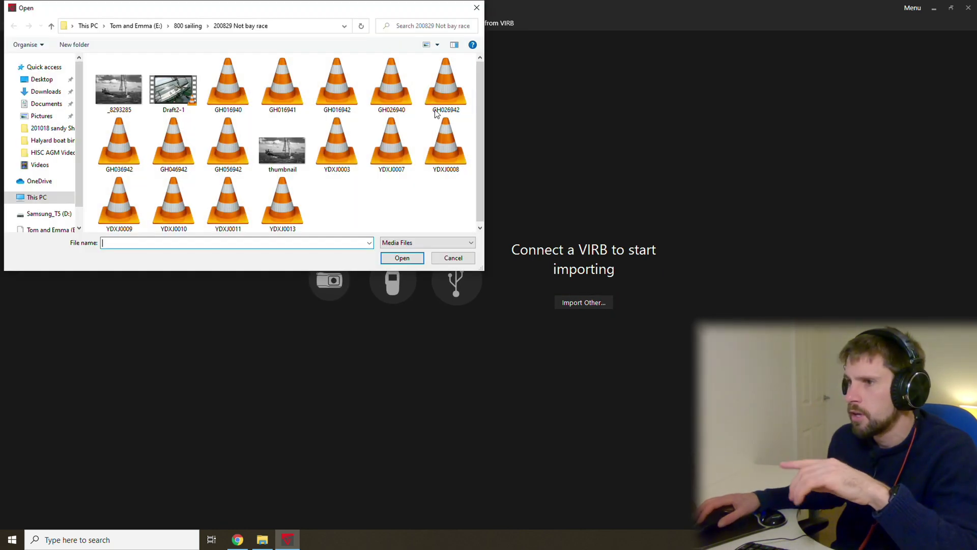
{"action": "left_click", "coordinate": [188, 26]}
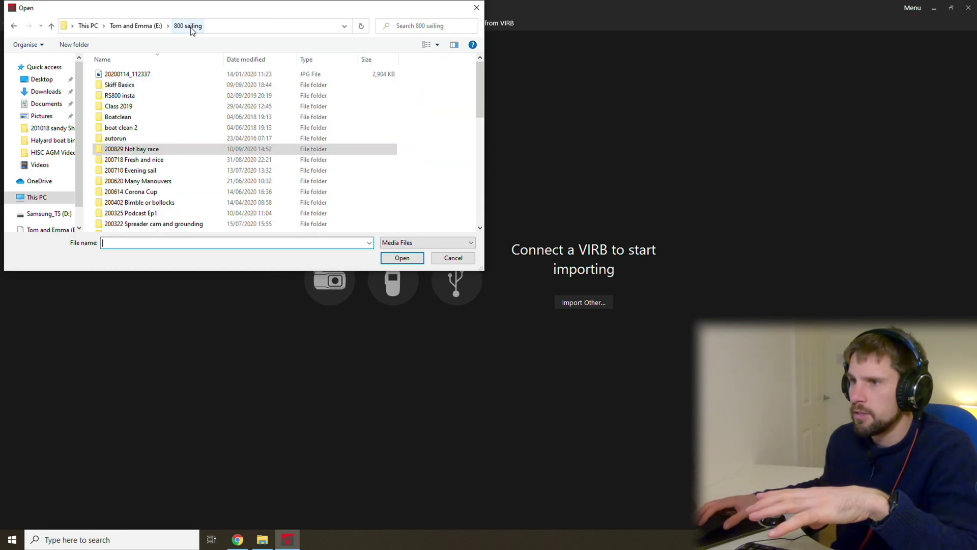
{"action": "double_click", "coordinate": [165, 161]}
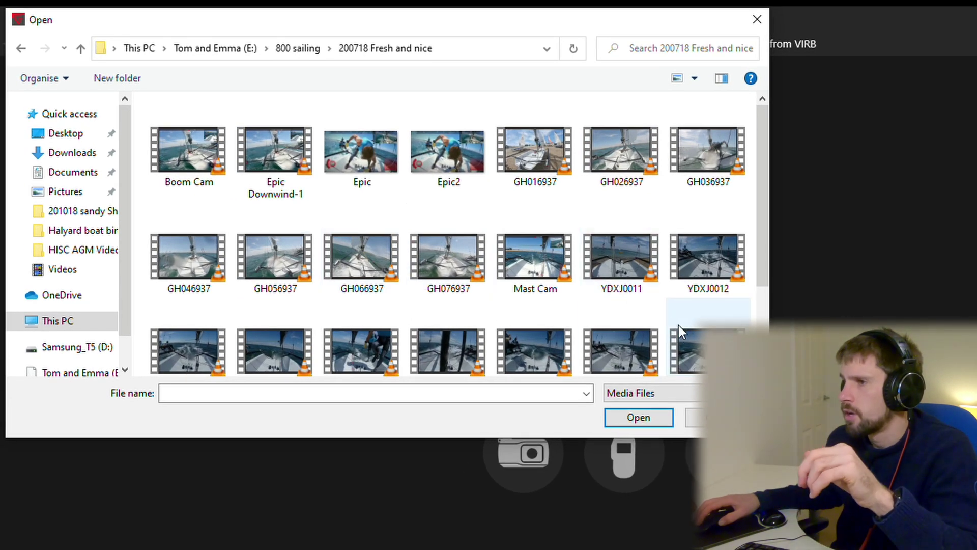
{"action": "left_click", "coordinate": [552, 169]}
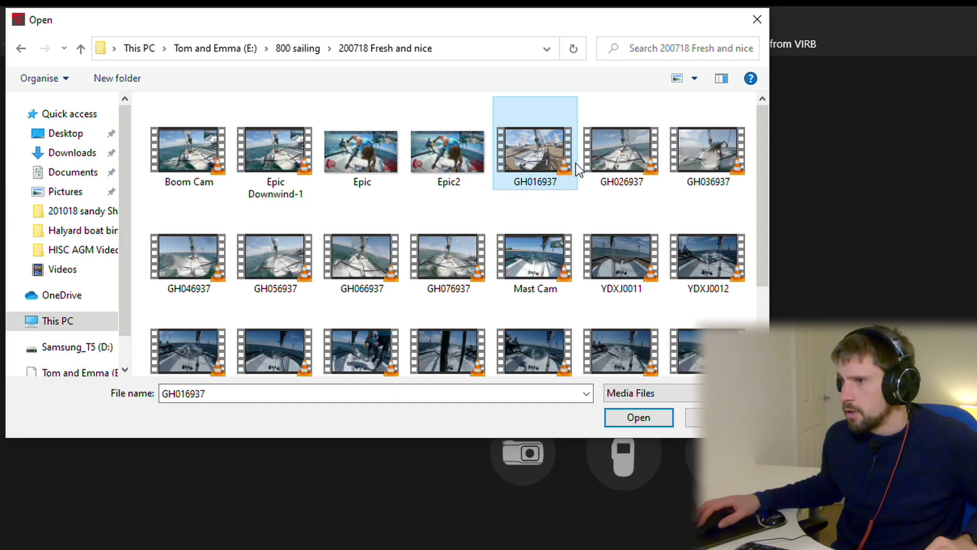
{"action": "left_click", "coordinate": [601, 158], "text": "ctrl"}
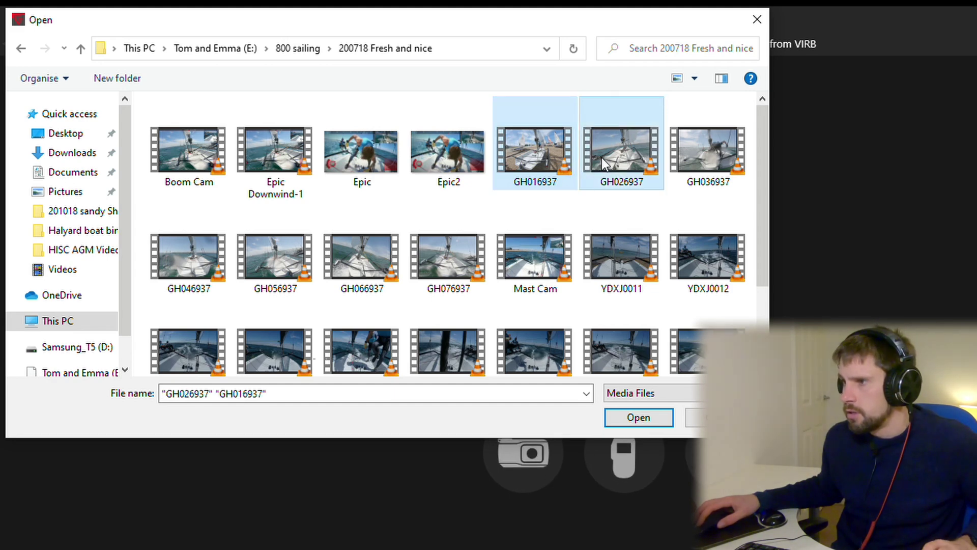
{"action": "left_click", "coordinate": [627, 414]}
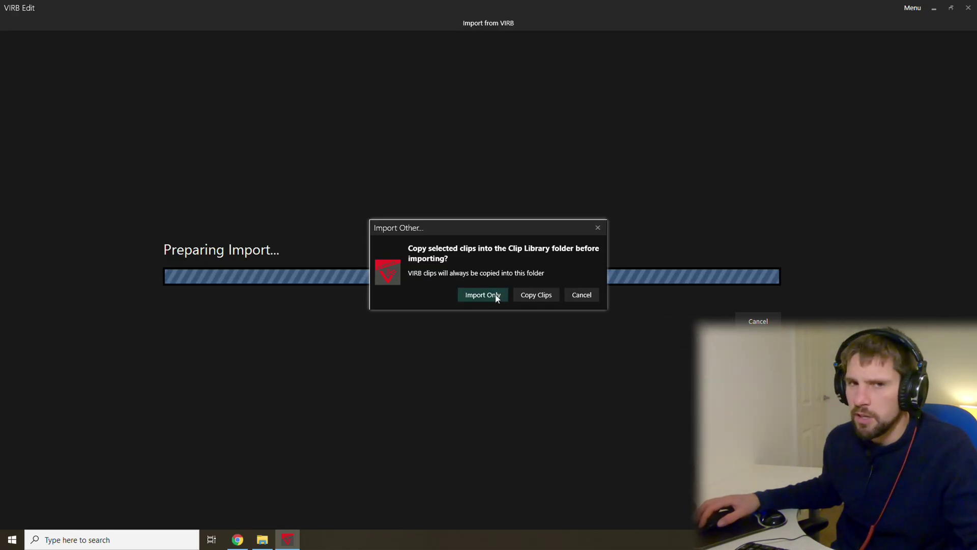
{"action": "left_click", "coordinate": [498, 296]}
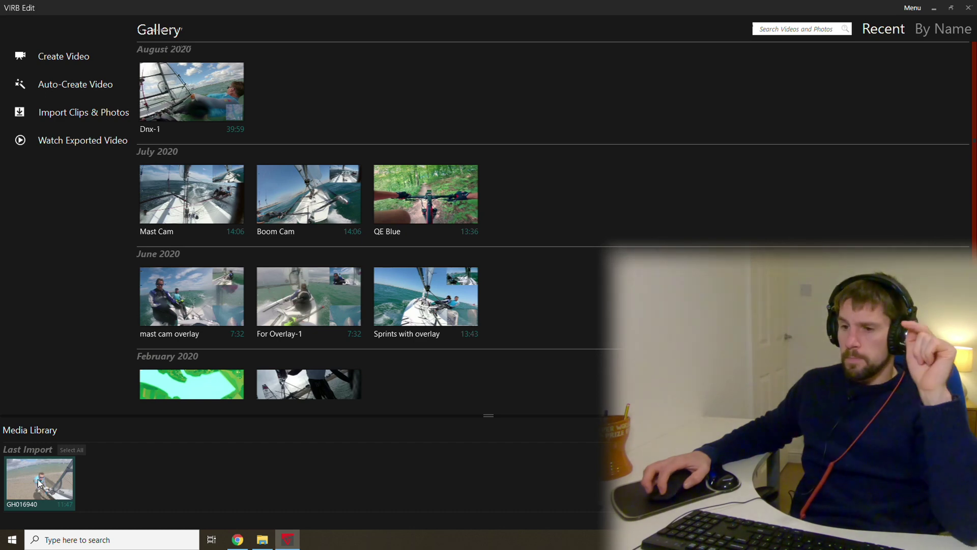
Preview the clip GH016940 from the last import and create a video named "Example" from it.
{"action": "double_click", "coordinate": [37, 479]}
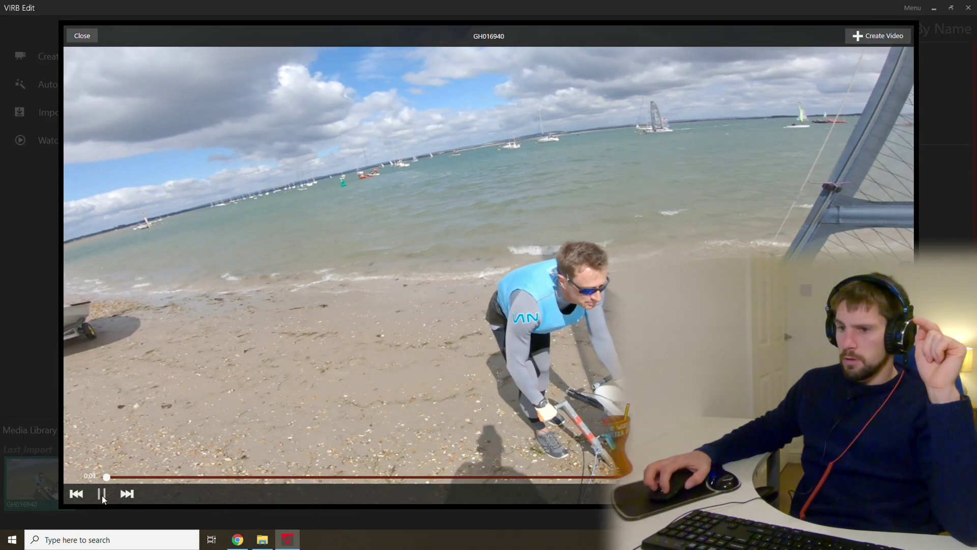
{"action": "left_click", "coordinate": [102, 495]}
{"action": "left_click", "coordinate": [889, 37]}
{"action": "key", "text": "BackSpace"}
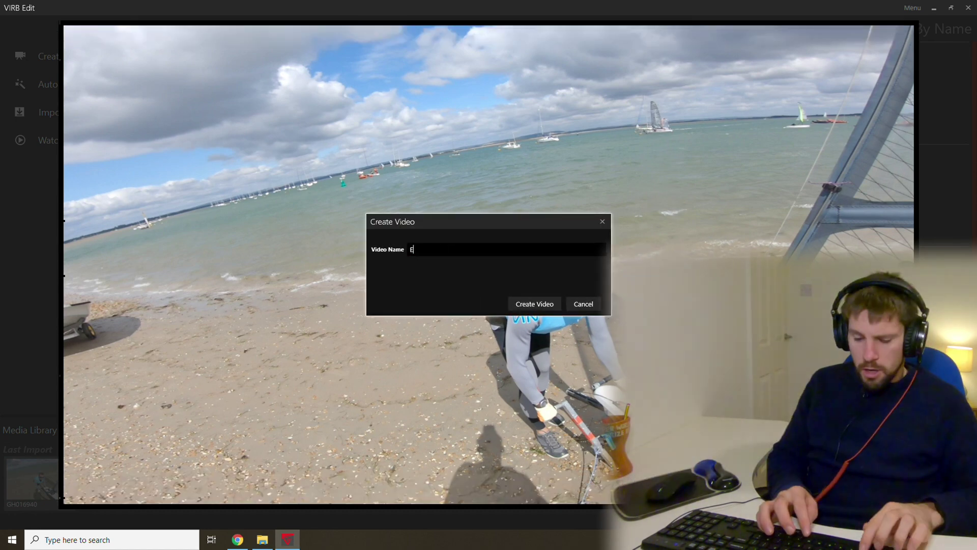
{"action": "type", "text": "Example"}
{"action": "key", "text": "Return"}
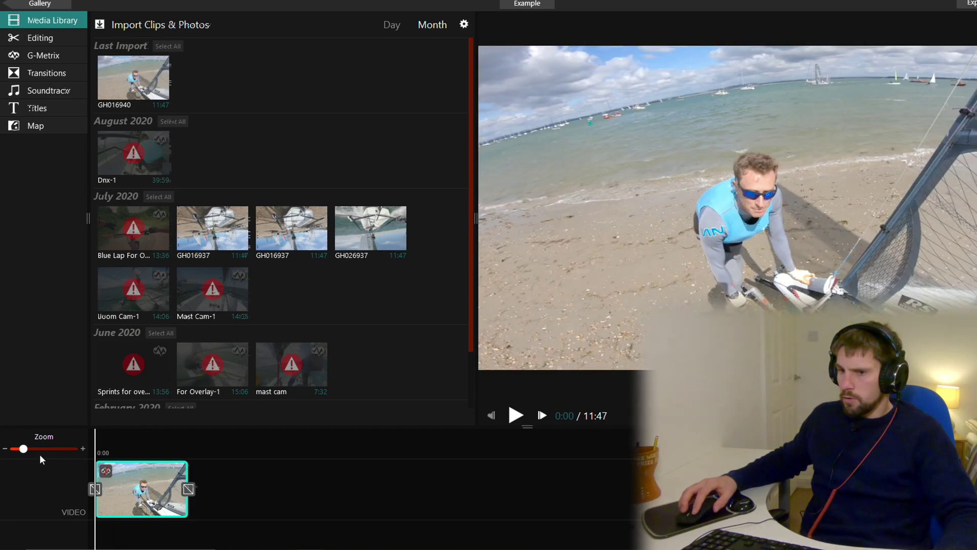
Enlarge the timeline scale and preview the clip's frame at 2:45.
{"action": "left_click_drag", "start_coordinate": [29, 451], "coordinate": [45, 451]}
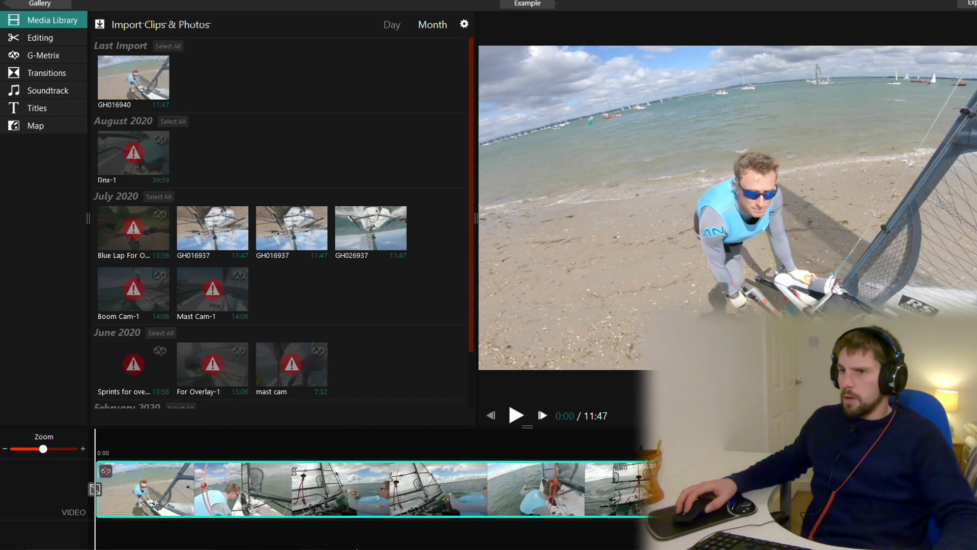
{"action": "left_click", "coordinate": [352, 532]}
{"action": "left_click", "coordinate": [231, 532]}
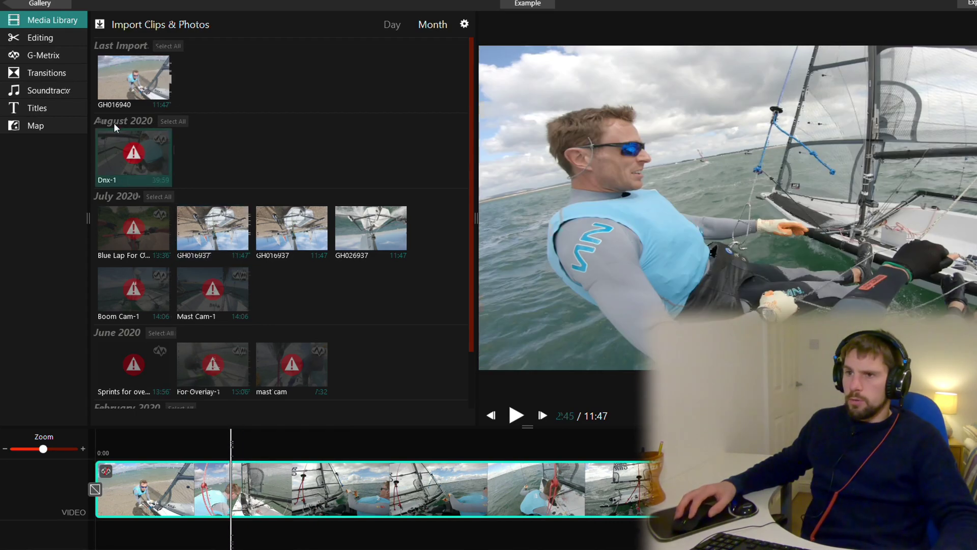
{"action": "left_click", "coordinate": [57, 53]}
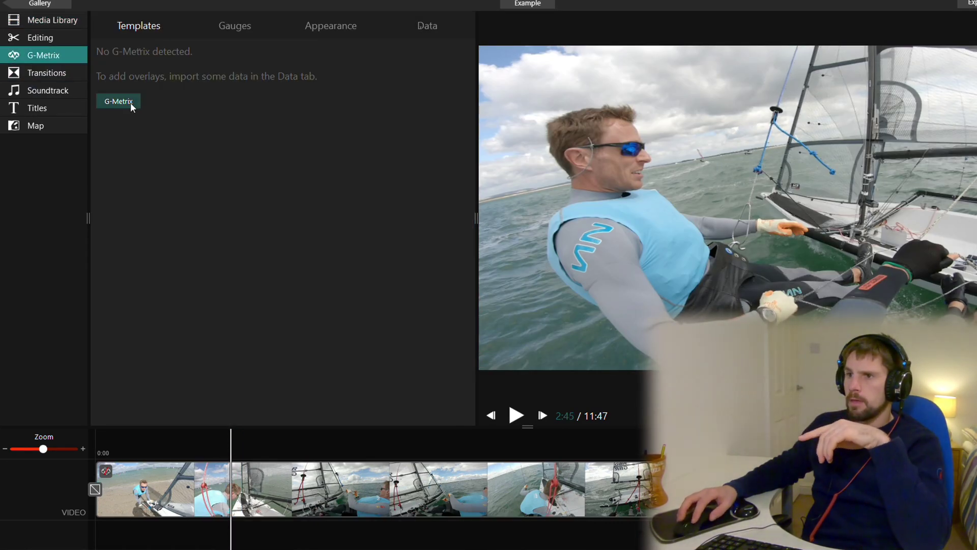
{"action": "left_click", "coordinate": [422, 27]}
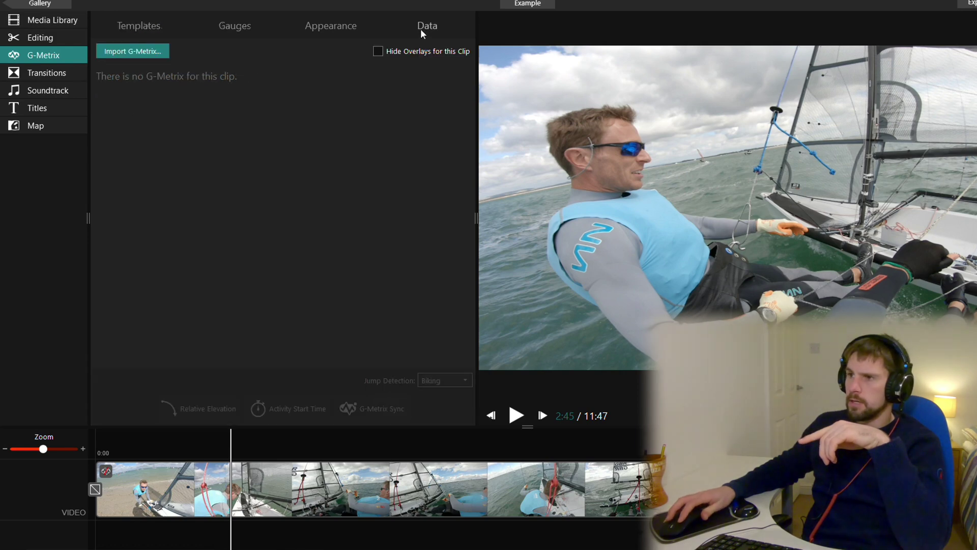
{"action": "left_click", "coordinate": [144, 53]}
{"action": "left_click", "coordinate": [44, 87]}
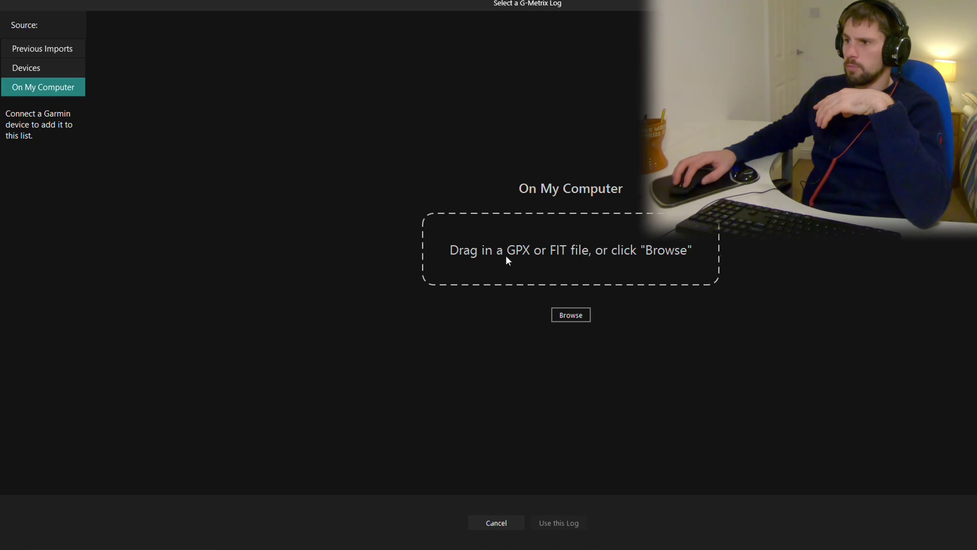
{"action": "left_click", "coordinate": [574, 315]}
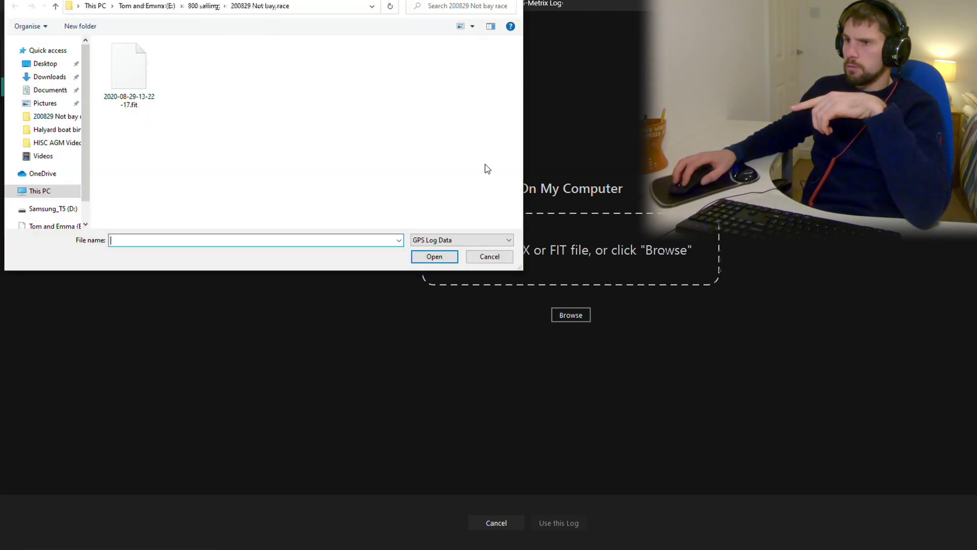
{"action": "left_click", "coordinate": [141, 81]}
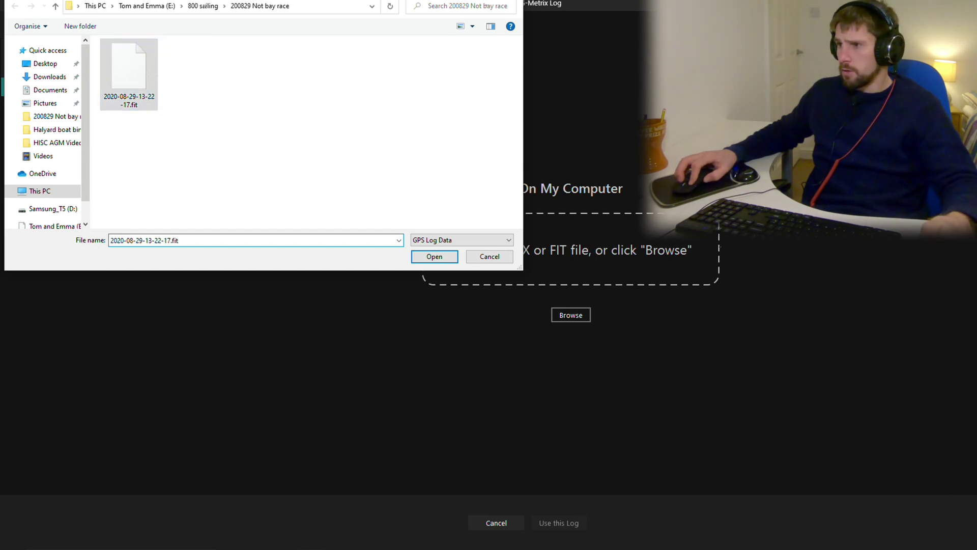
{"action": "key", "text": "Return"}
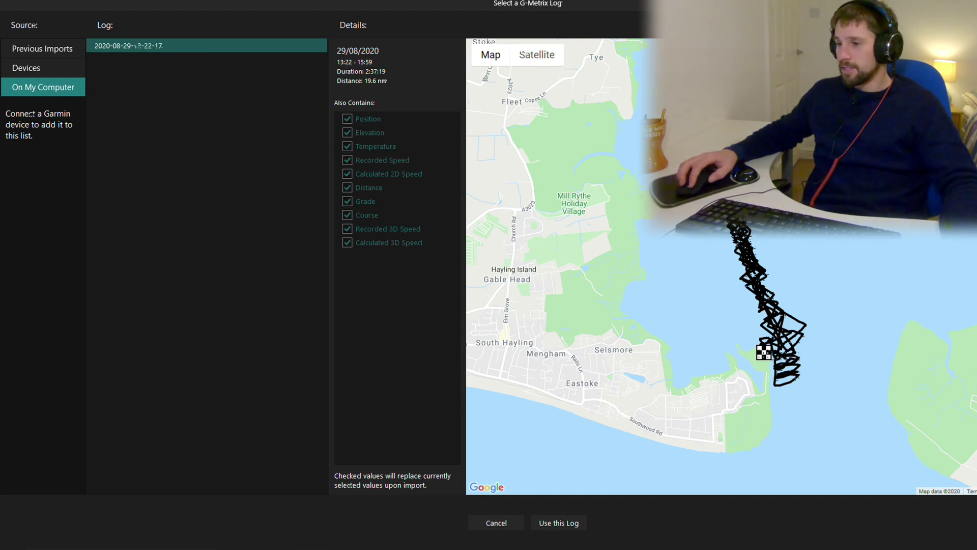
{"action": "left_click", "coordinate": [559, 525]}
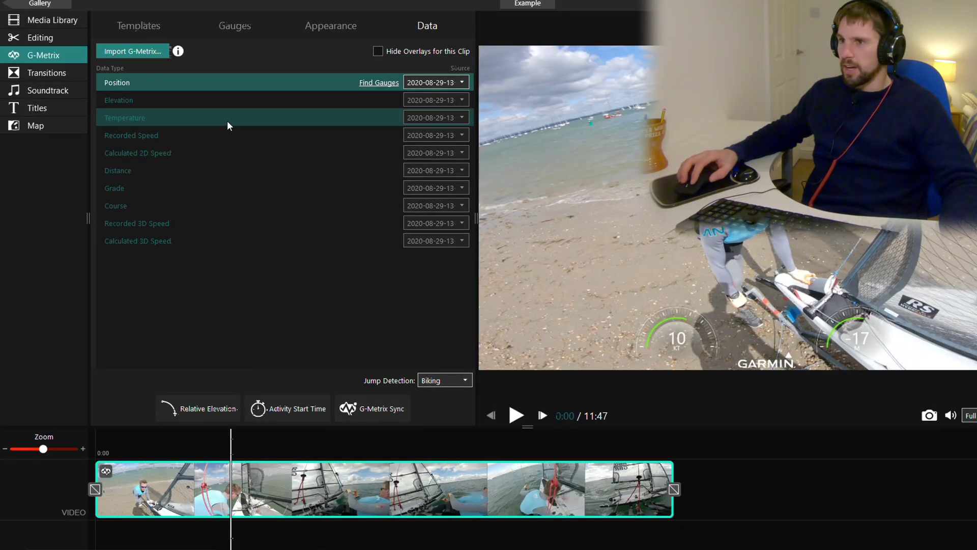
Open G-Metrix Sync for the clip and set the map location to the start of the GPS track.
{"action": "left_click", "coordinate": [367, 411]}
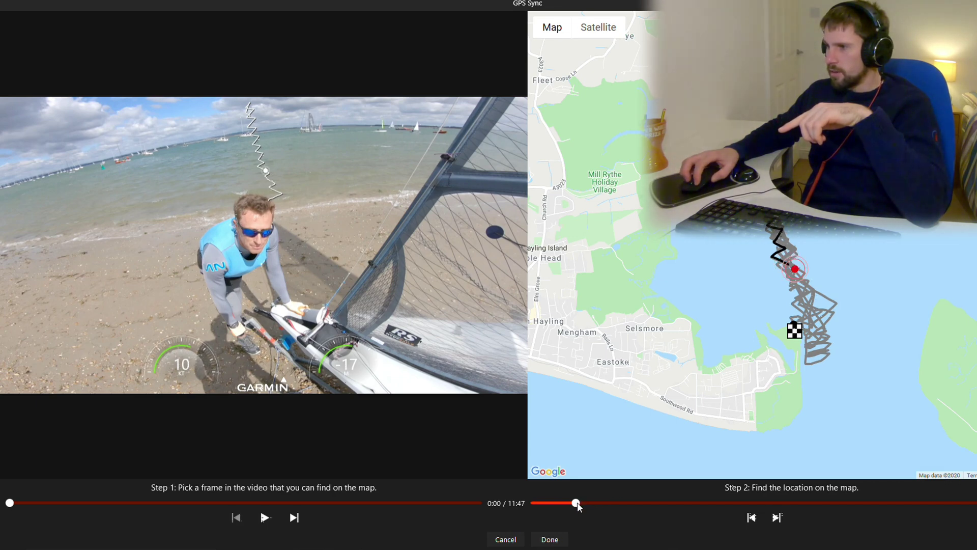
{"action": "left_click_drag", "start_coordinate": [574, 503], "coordinate": [566, 503]}
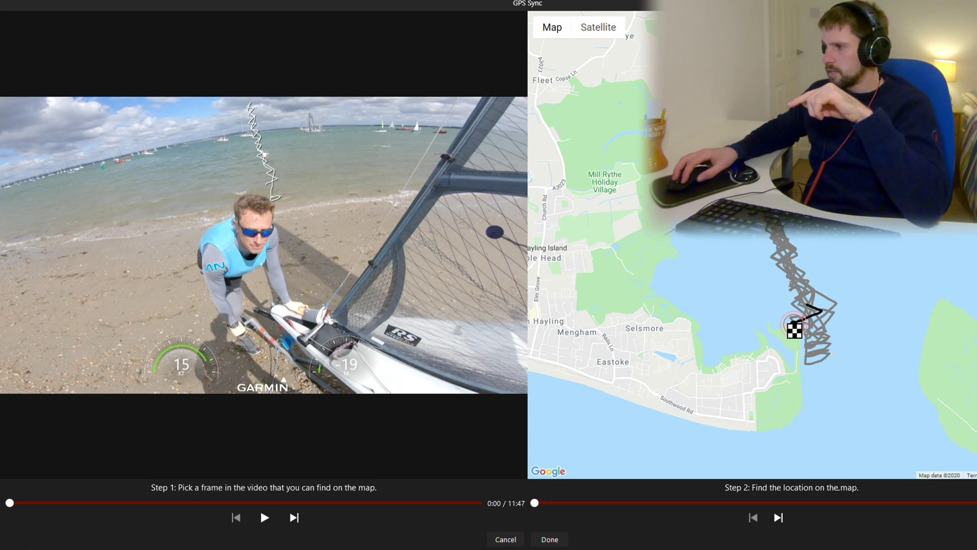
{"action": "scroll", "coordinate": [807, 301], "scroll_direction": "up", "scroll_amount": 3}
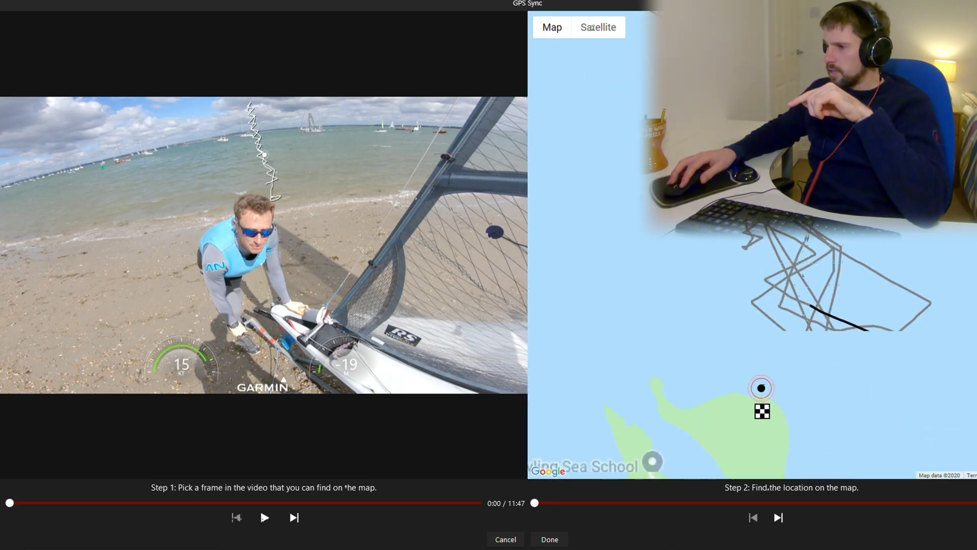
{"action": "left_click_drag", "start_coordinate": [807, 301], "coordinate": [799, 242]}
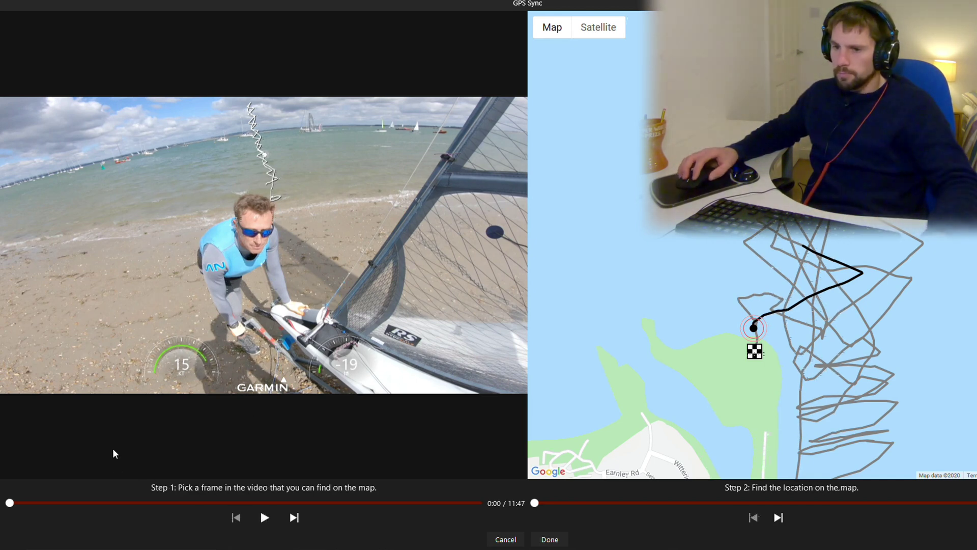
Sync the video frame of the tack at 3:31 with the first sharp turn of the track on the map.
{"action": "left_click_drag", "start_coordinate": [9, 504], "coordinate": [149, 503]}
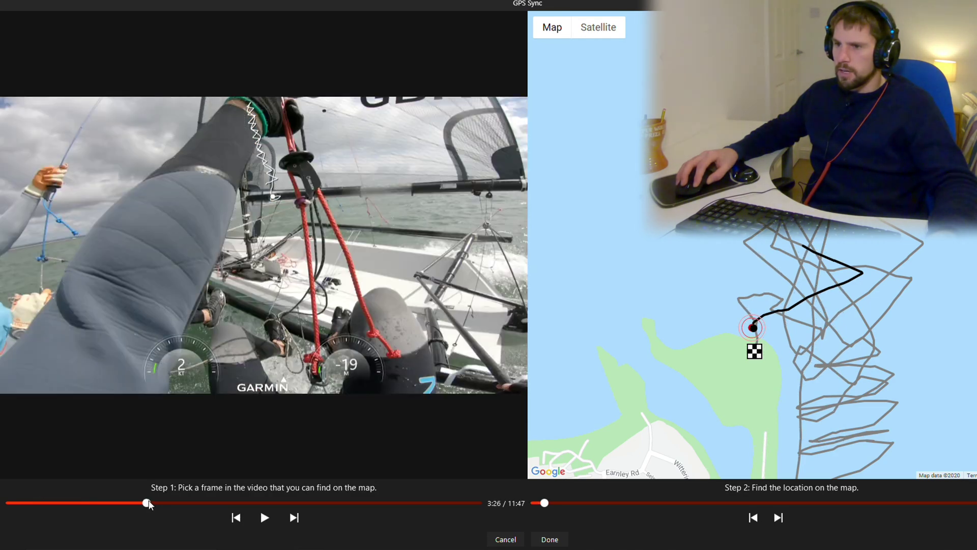
{"action": "left_click", "coordinate": [262, 521]}
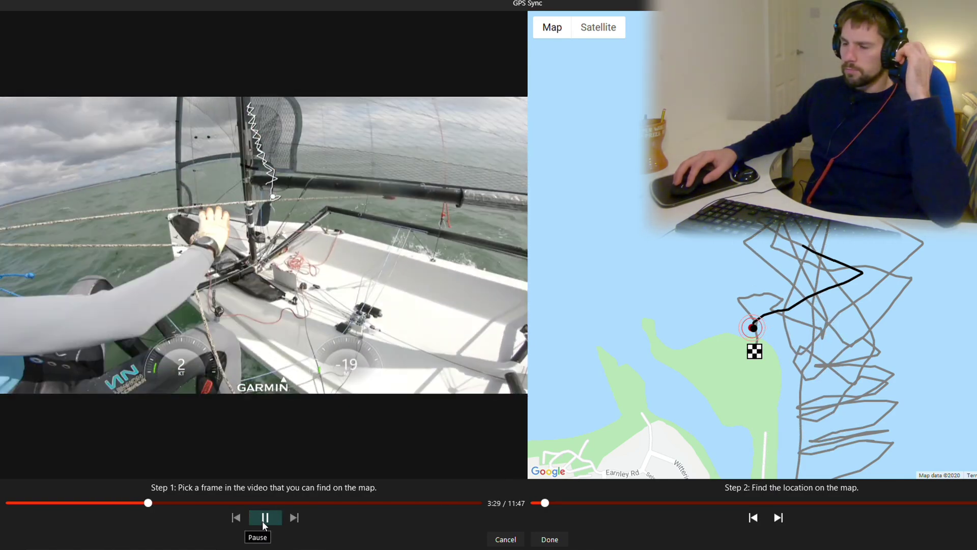
{"action": "left_click", "coordinate": [261, 521]}
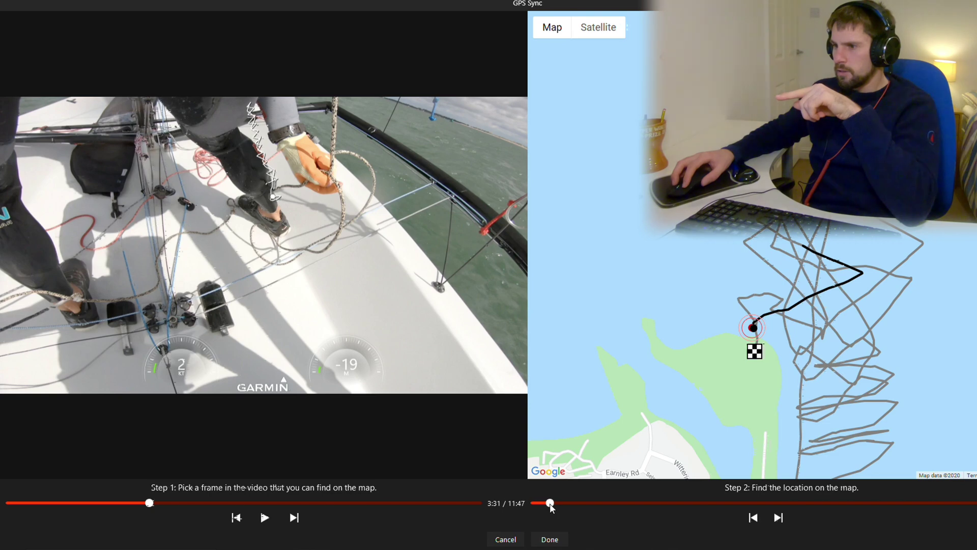
{"action": "left_click_drag", "start_coordinate": [551, 505], "coordinate": [566, 504]}
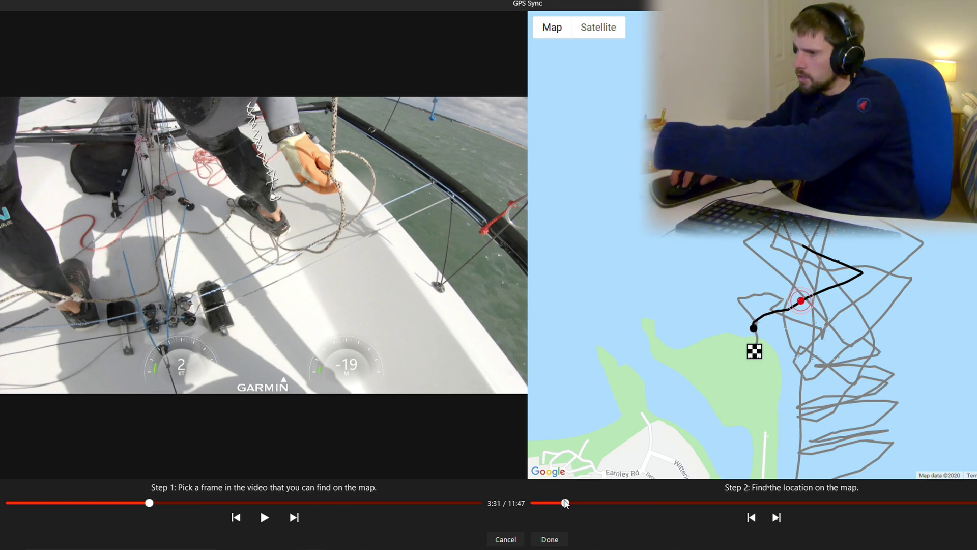
{"action": "left_click_drag", "start_coordinate": [564, 504], "coordinate": [567, 502]}
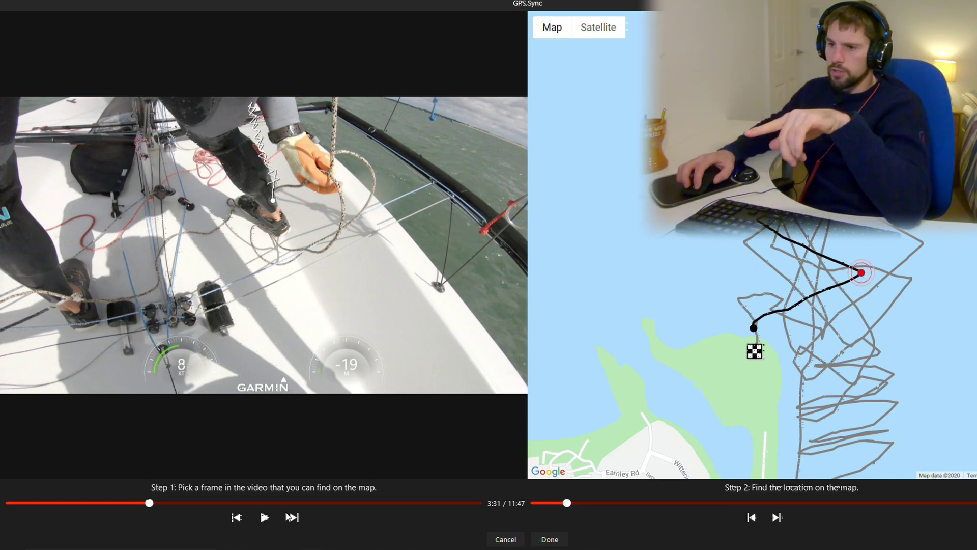
Check the synchronisation by playing the video from 3:31 and comparing frames at 4:27 and 5:01 with the map location.
{"action": "left_click", "coordinate": [266, 519]}
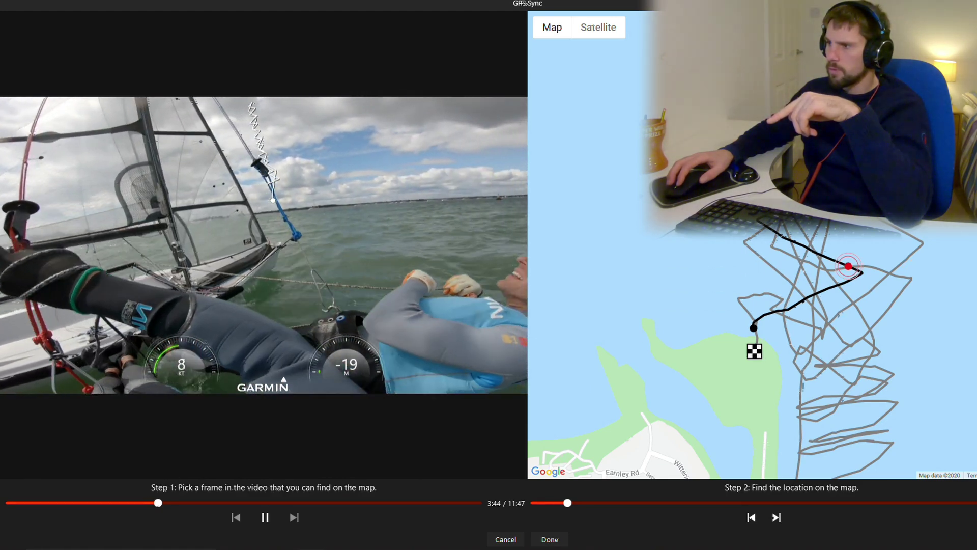
{"action": "left_click", "coordinate": [178, 503]}
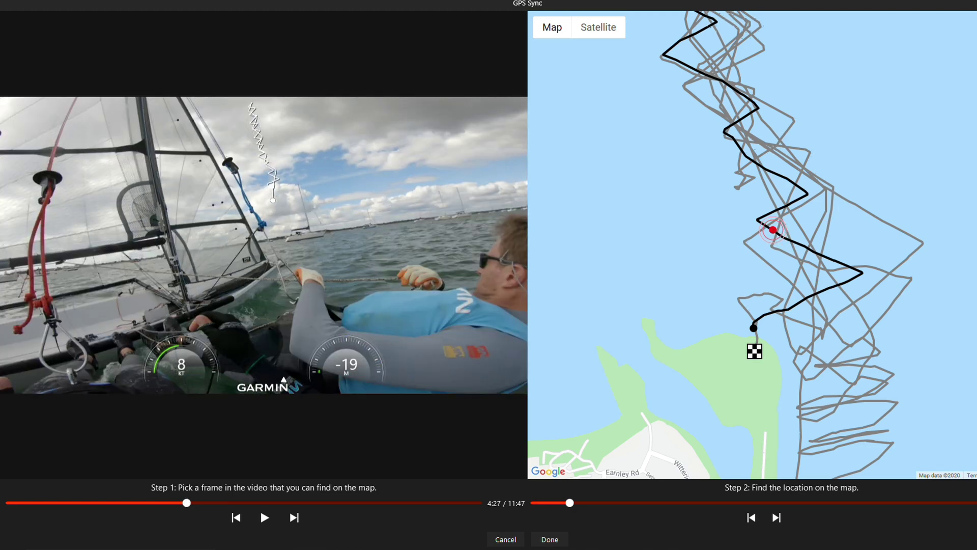
{"action": "left_click", "coordinate": [186, 503]}
{"action": "mouse_move", "coordinate": [188, 503]}
{"action": "left_mouse_down"}
{"action": "mouse_move", "coordinate": [220, 501]}
{"action": "mouse_move", "coordinate": [207, 503]}
{"action": "left_mouse_up"}
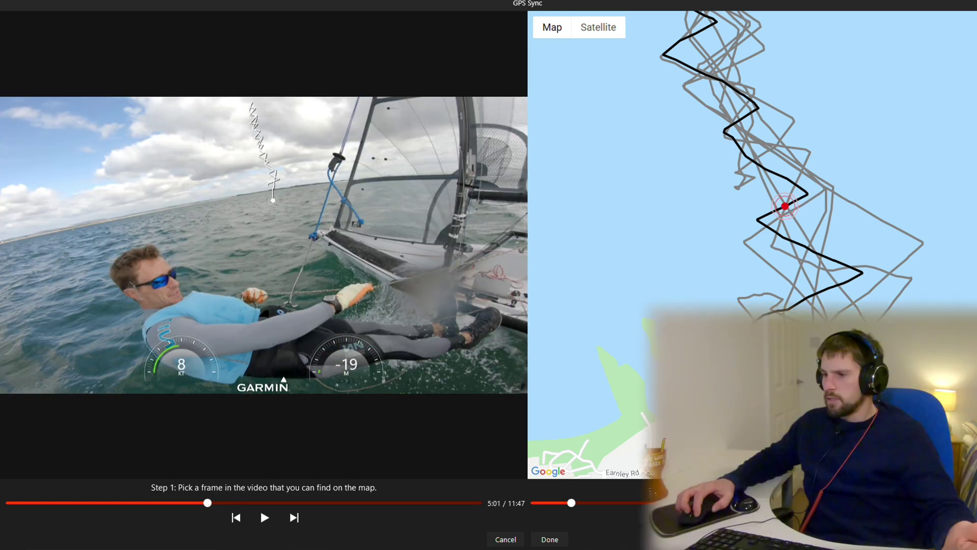
Apply the GPS sync and remove the Garmin logo, recorded speed and elevation gauges from the video overlay.
{"action": "left_click", "coordinate": [549, 539]}
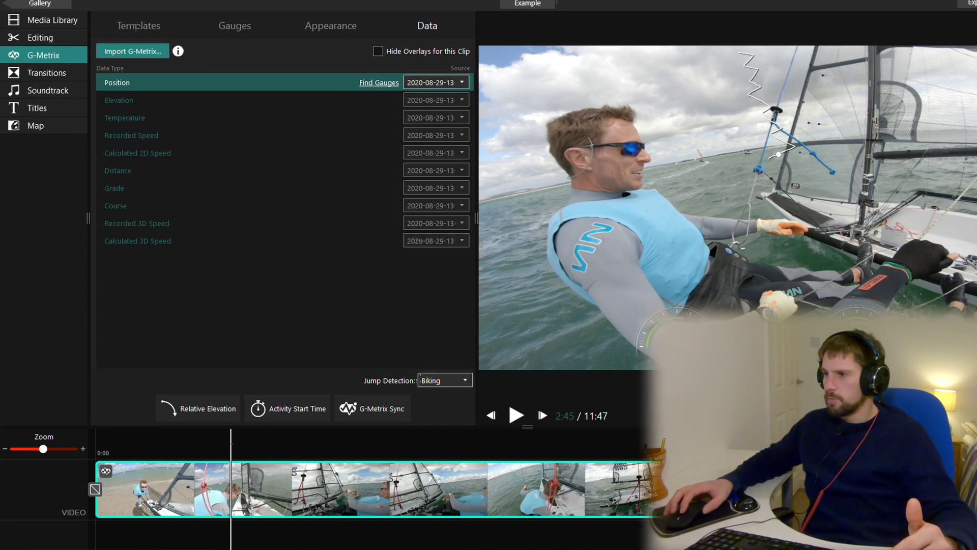
{"action": "left_click", "coordinate": [677, 325]}
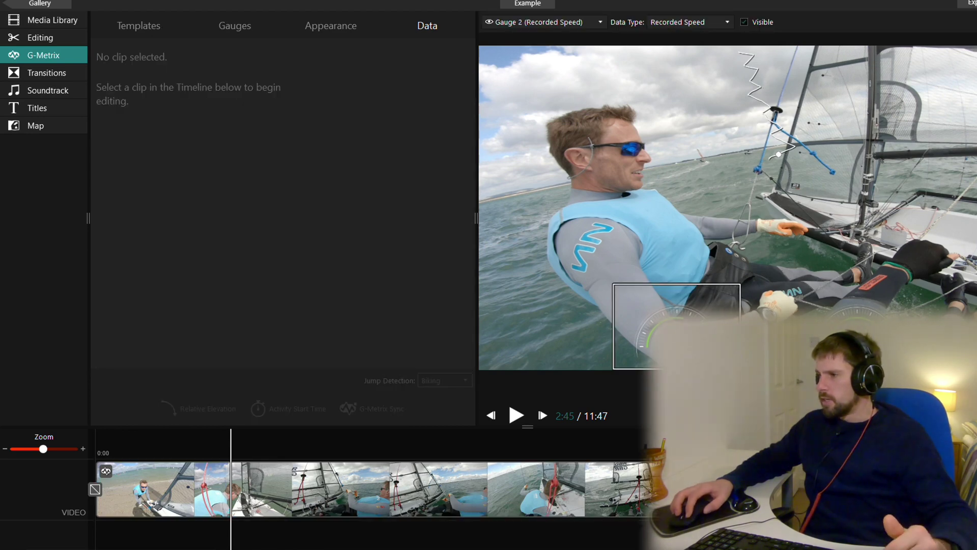
{"action": "left_click", "coordinate": [856, 334]}
{"action": "left_click", "coordinate": [767, 349]}
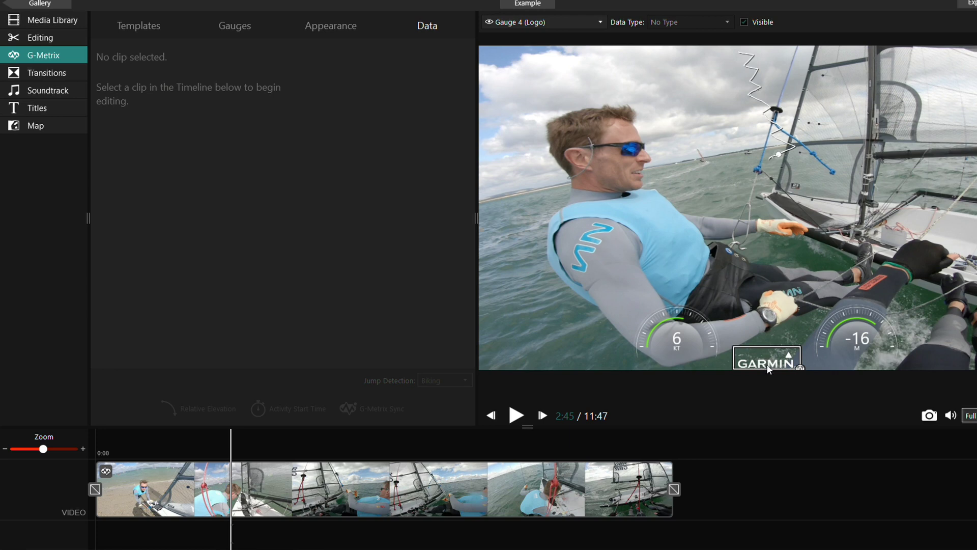
{"action": "key", "text": "Delete"}
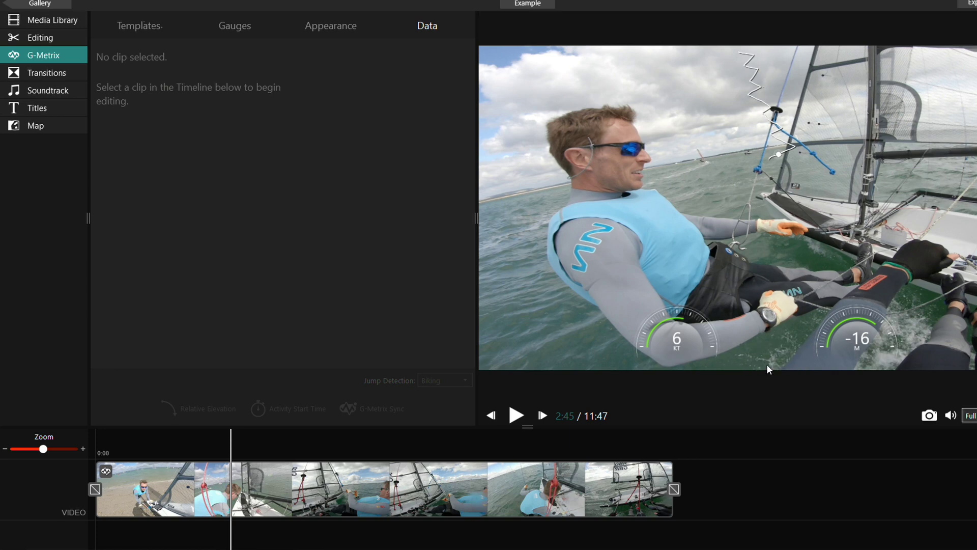
{"action": "left_click", "coordinate": [681, 330]}
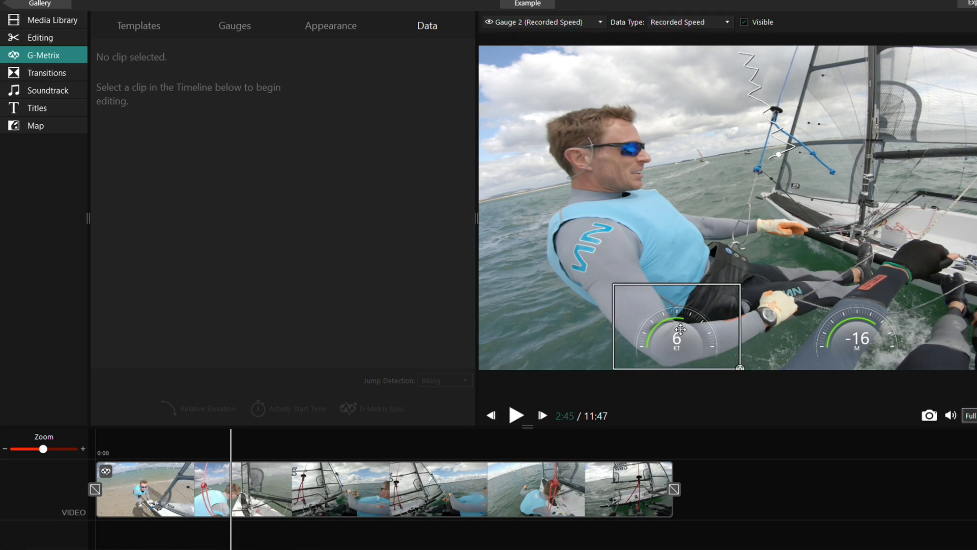
{"action": "key", "text": "Delete"}
{"action": "left_click", "coordinate": [826, 339]}
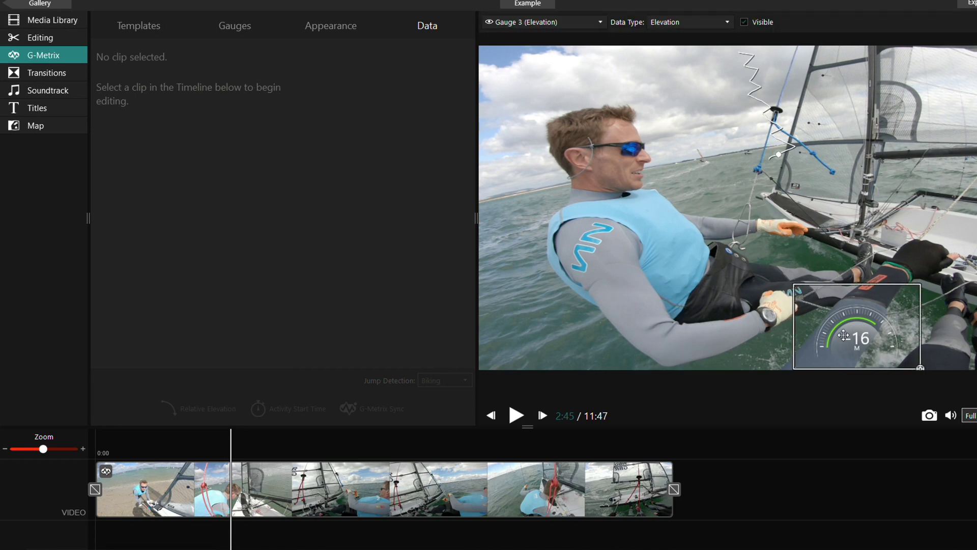
{"action": "key", "text": "Delete"}
Move the track gauge to the video's lower-right corner and add the Course compass strip across the top of the picture.
{"action": "left_click", "coordinate": [772, 109]}
{"action": "left_click_drag", "start_coordinate": [773, 109], "coordinate": [976, 290]}
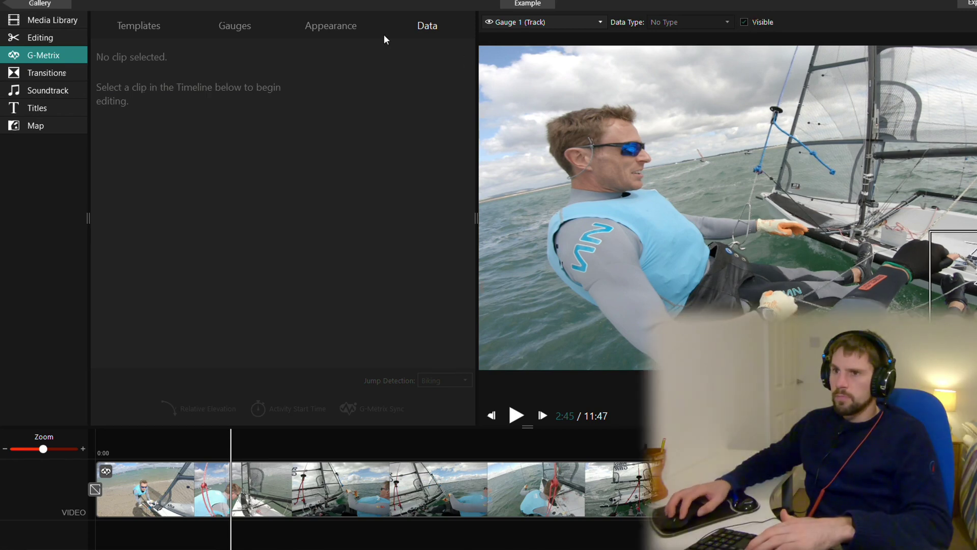
{"action": "left_click", "coordinate": [238, 26]}
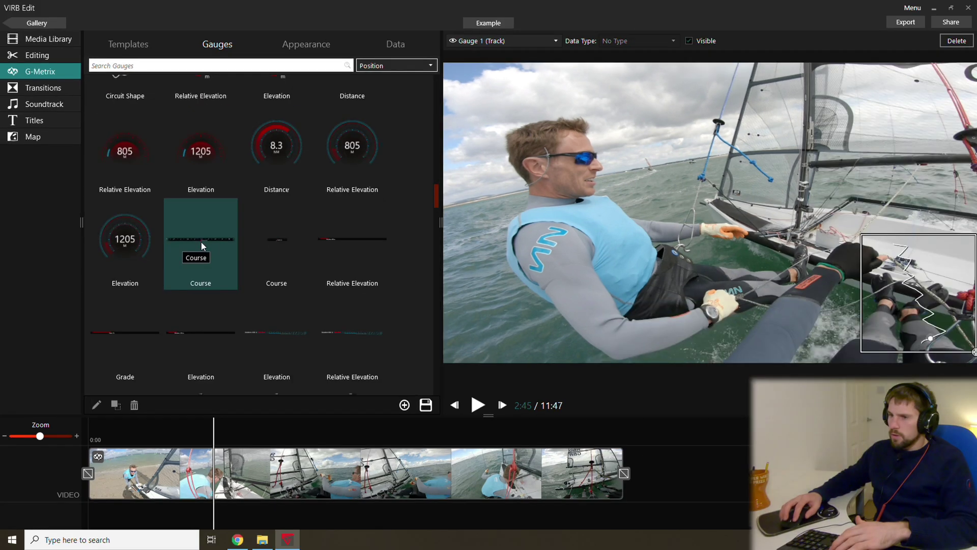
{"action": "left_click_drag", "start_coordinate": [201, 242], "coordinate": [724, 74]}
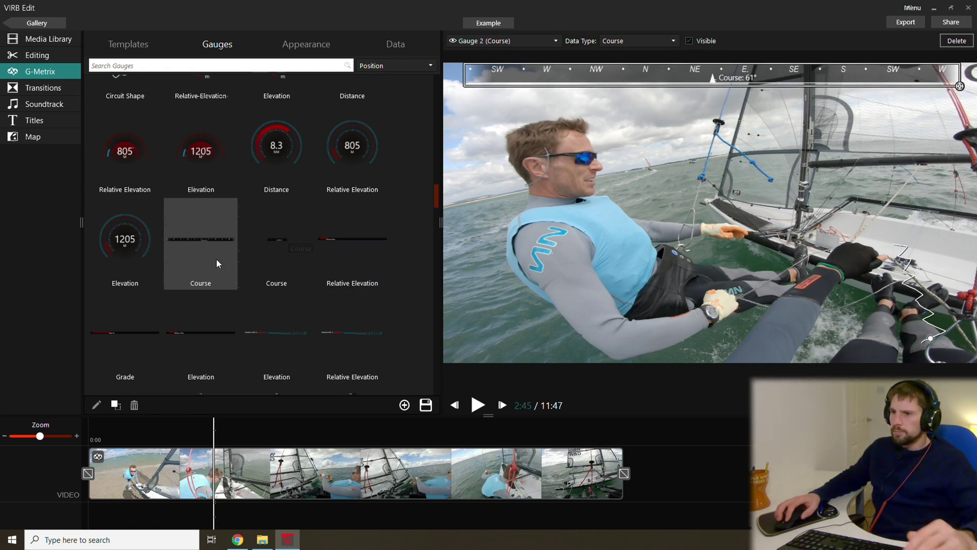
Add the Course text gauge to the video's lower-left corner and scale it to 158%.
{"action": "scroll", "coordinate": [219, 267], "scroll_direction": "down", "scroll_amount": 5}
{"action": "left_click_drag", "start_coordinate": [277, 193], "coordinate": [504, 336]}
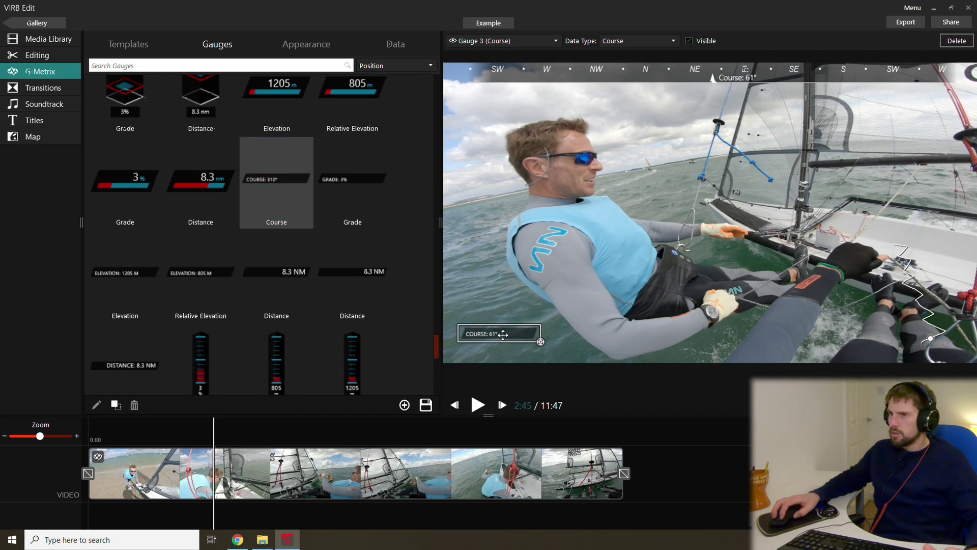
{"action": "left_click", "coordinate": [311, 46]}
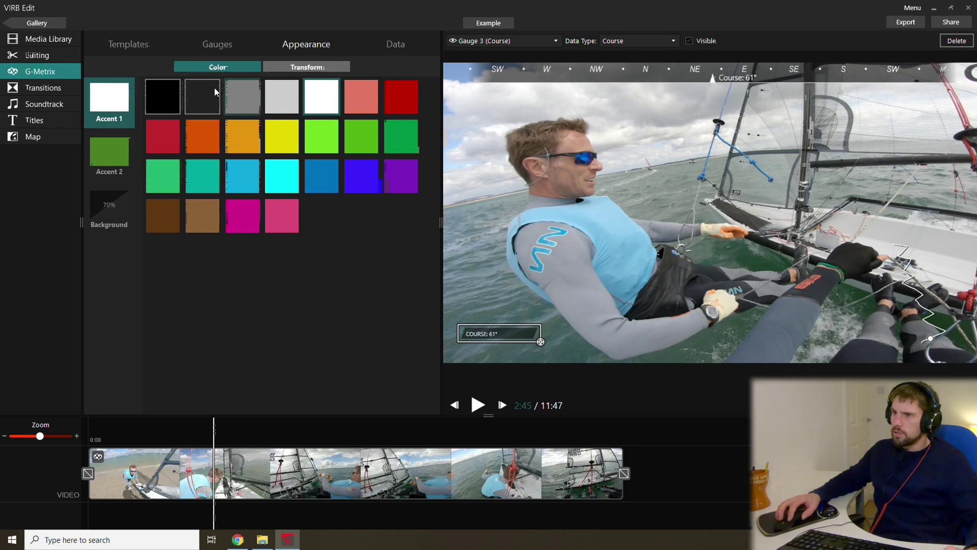
{"action": "left_click", "coordinate": [304, 69]}
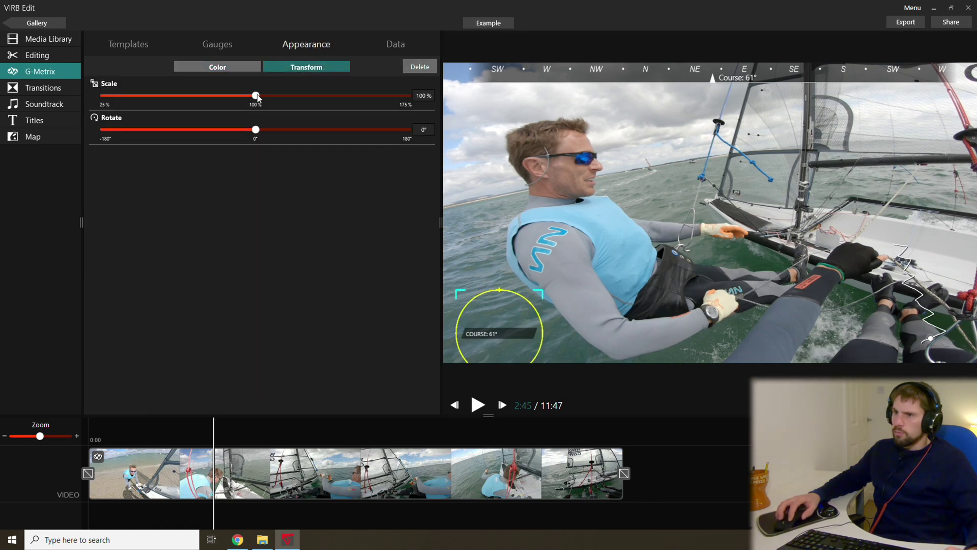
{"action": "left_click_drag", "start_coordinate": [257, 97], "coordinate": [377, 93]}
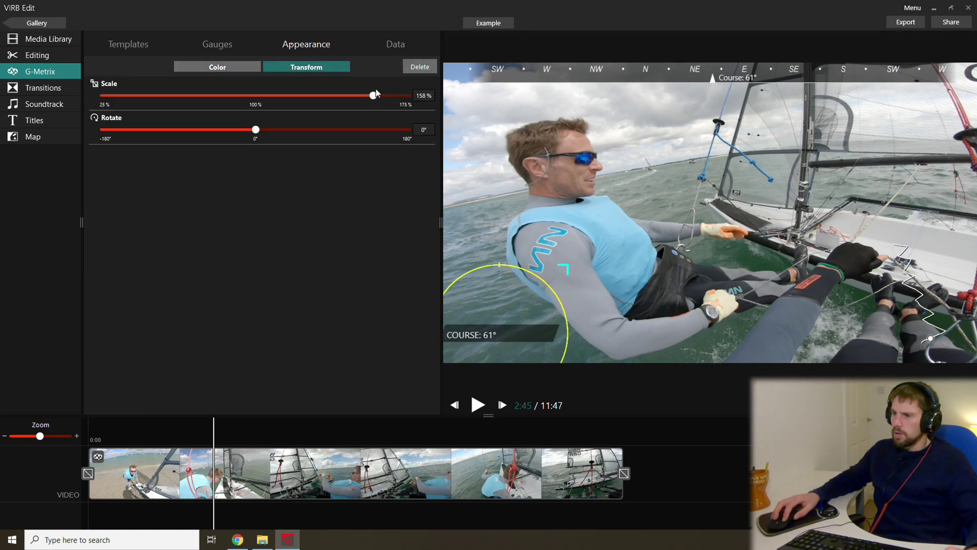
{"action": "left_click", "coordinate": [519, 287]}
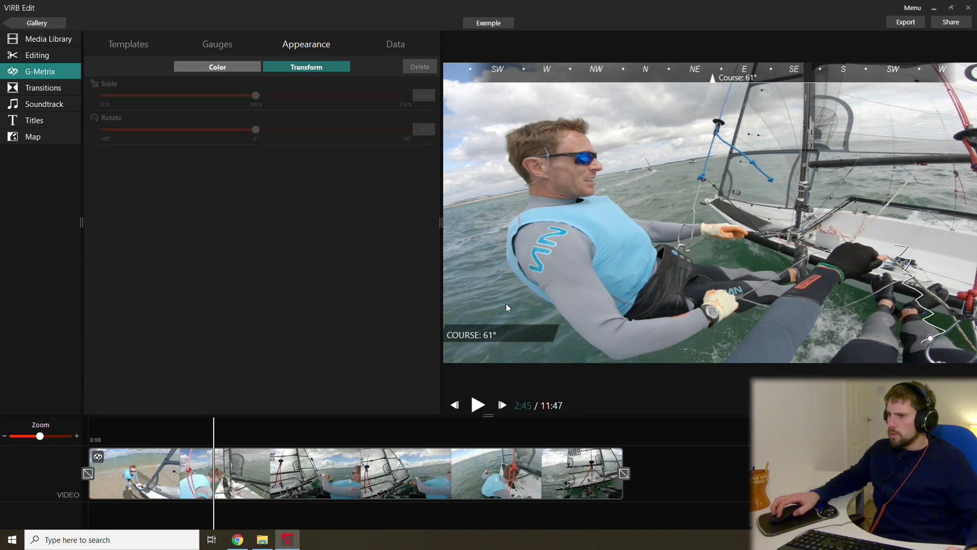
{"action": "left_click", "coordinate": [494, 331]}
{"action": "left_click_drag", "start_coordinate": [498, 331], "coordinate": [506, 345]}
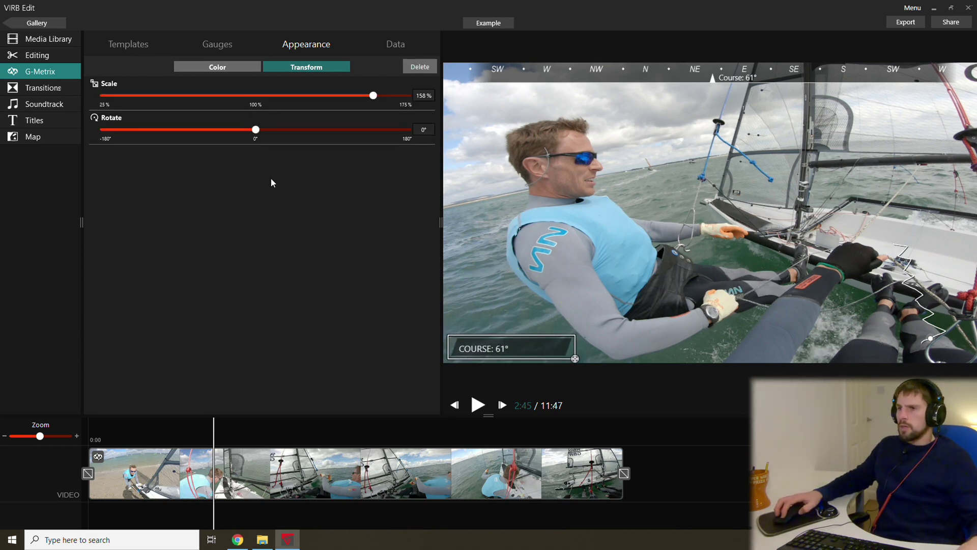
Add the Recorded Speed gauge with the dial icon to the video and align it just above the course text gauge.
{"action": "left_click", "coordinate": [212, 47]}
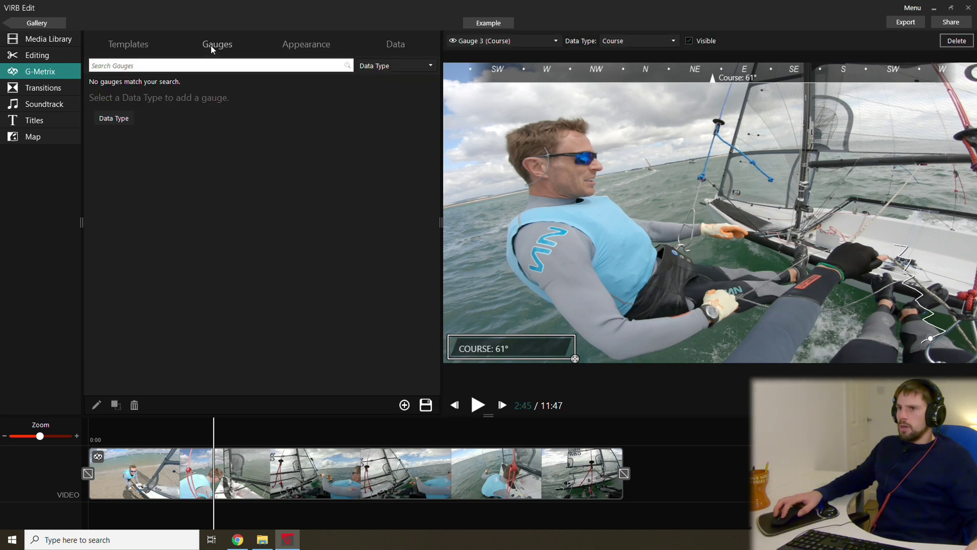
{"action": "left_click", "coordinate": [118, 119]}
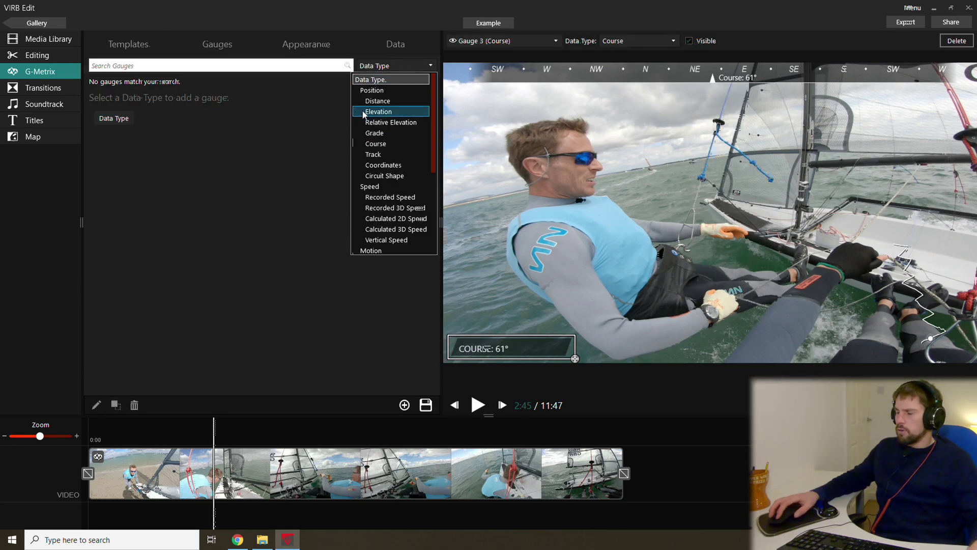
{"action": "left_click", "coordinate": [389, 197]}
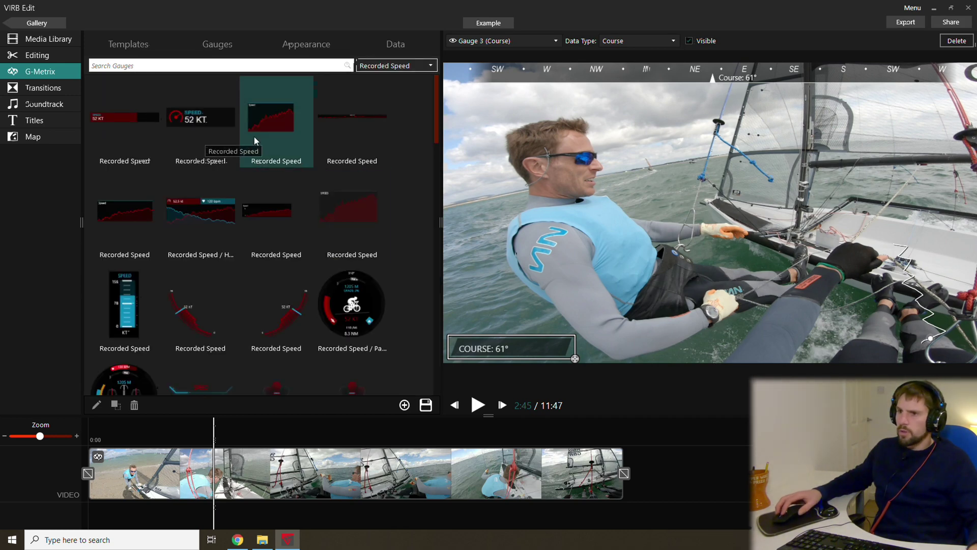
{"action": "left_click_drag", "start_coordinate": [197, 124], "coordinate": [449, 289]}
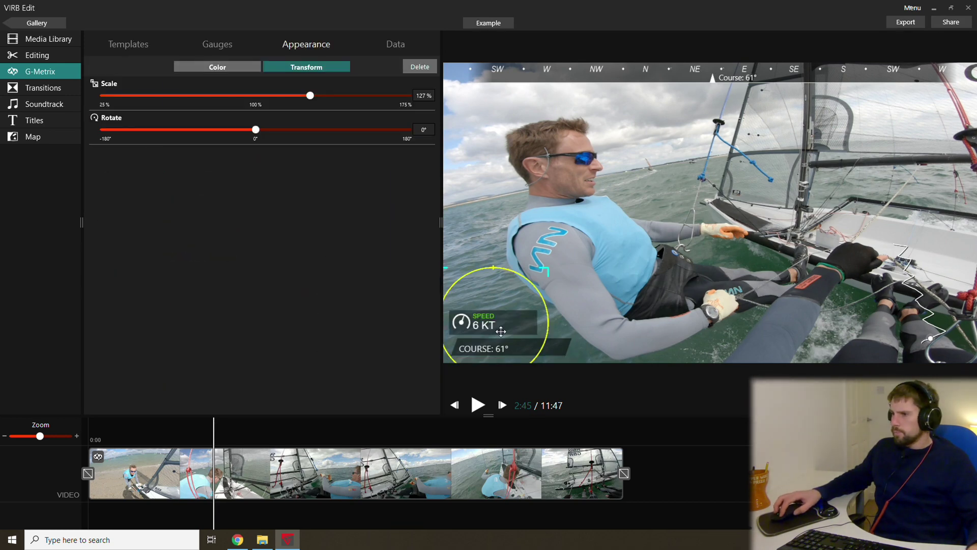
{"action": "left_click_drag", "start_coordinate": [501, 331], "coordinate": [514, 332]}
{"action": "left_click", "coordinate": [660, 256]}
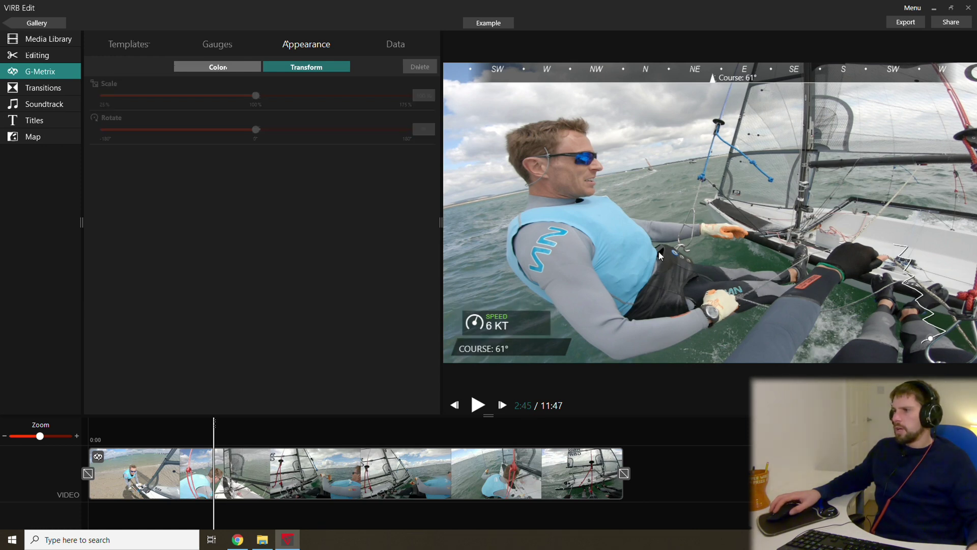
Apply the saved Sailing overlay template to the video.
{"action": "left_click", "coordinate": [920, 301]}
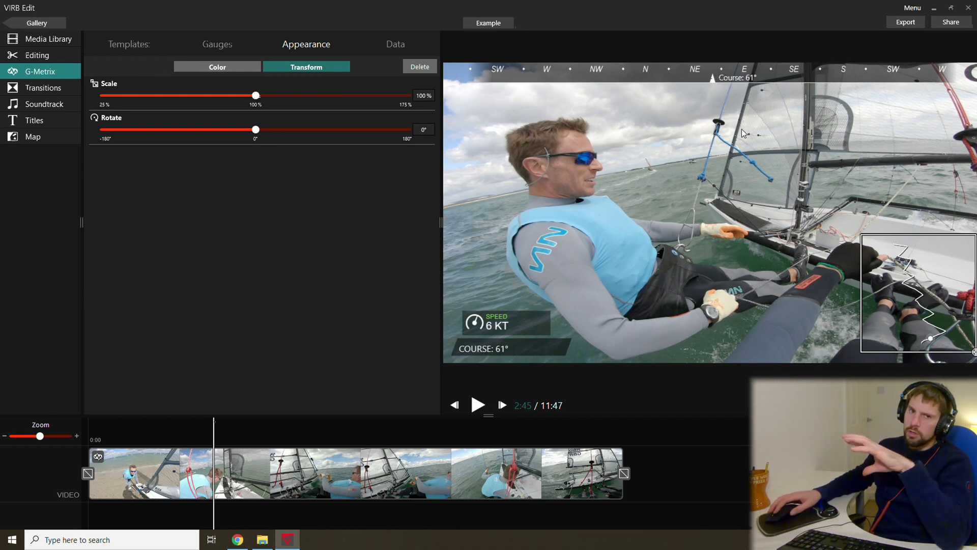
{"action": "left_click", "coordinate": [128, 45]}
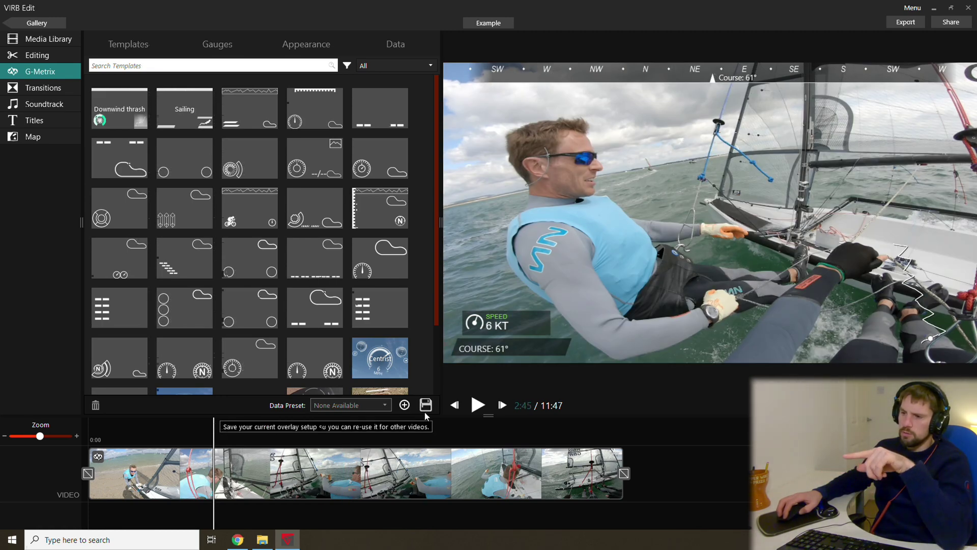
{"action": "left_click", "coordinate": [185, 108]}
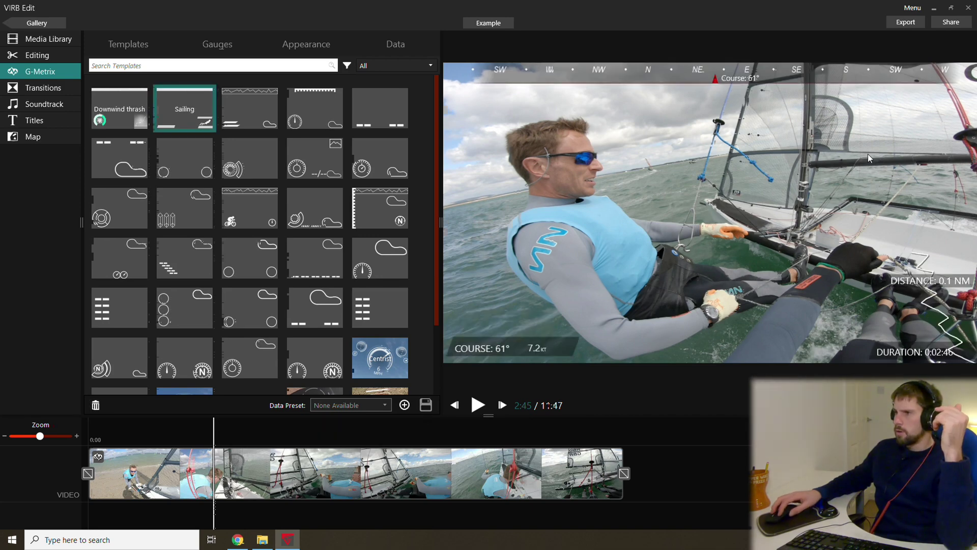
Scale the template's track gauge to 68% and play the video to preview the overlays.
{"action": "left_click", "coordinate": [948, 288]}
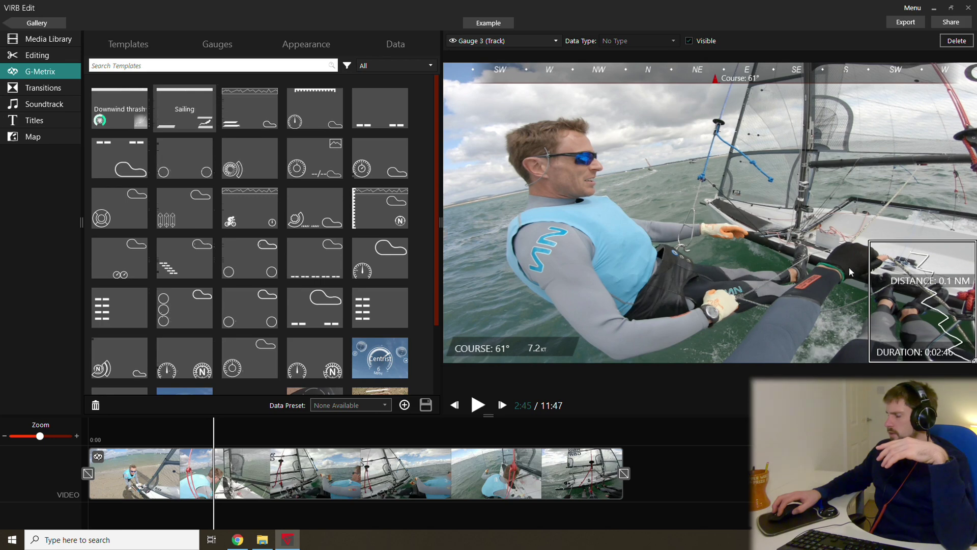
{"action": "left_click", "coordinate": [306, 44]}
{"action": "left_click_drag", "start_coordinate": [255, 96], "coordinate": [185, 100]}
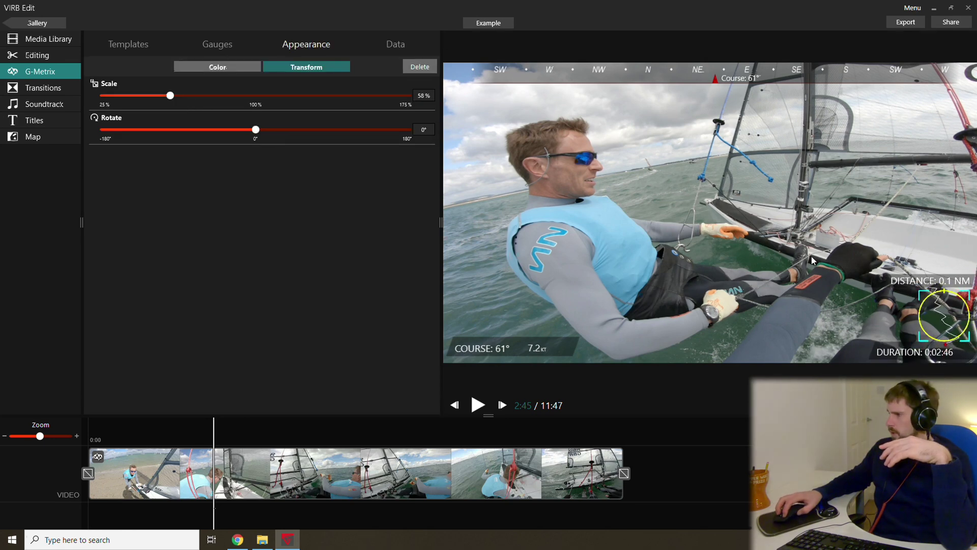
{"action": "left_click", "coordinate": [942, 322]}
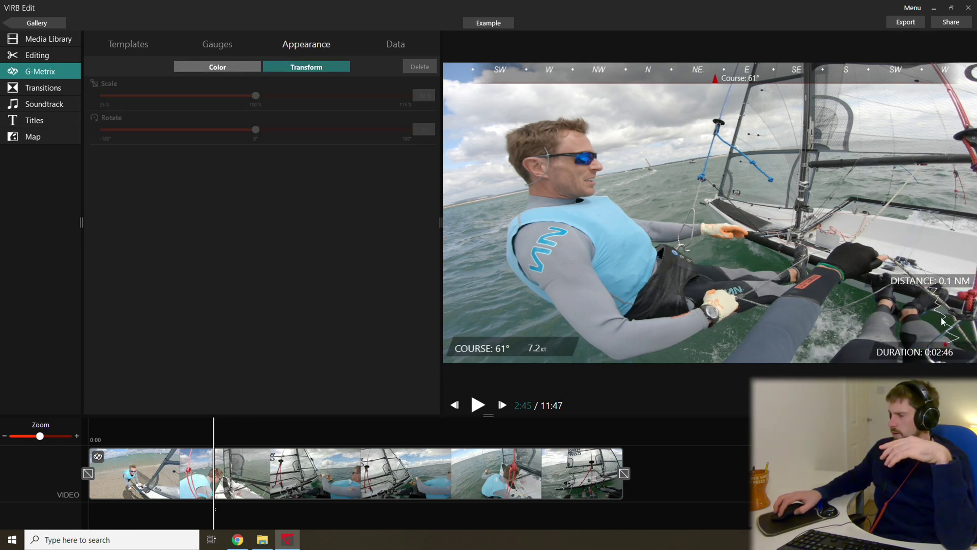
{"action": "left_click", "coordinate": [942, 322]}
{"action": "left_click", "coordinate": [478, 405]}
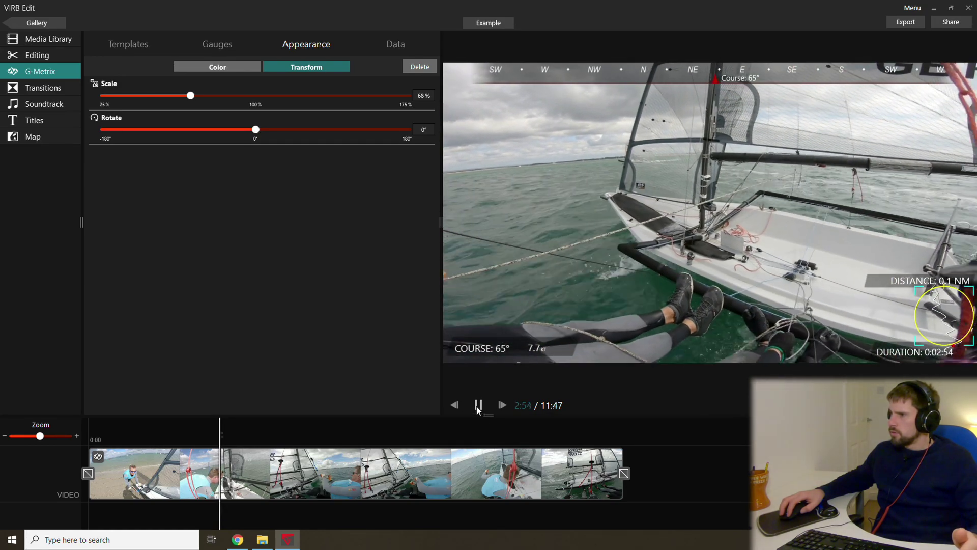
Trim off the part of clip GH016940 before 2:47.
{"action": "left_click", "coordinate": [217, 485]}
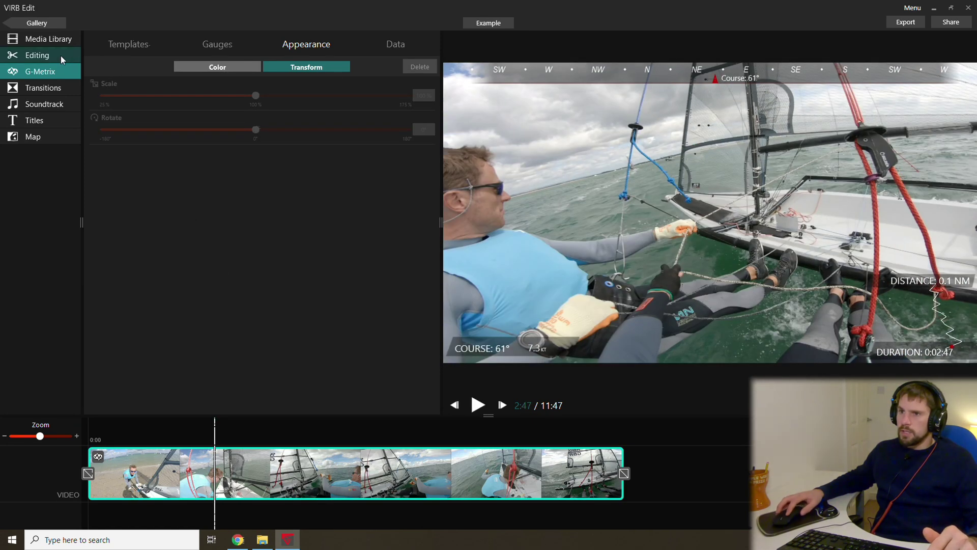
{"action": "left_click", "coordinate": [76, 57]}
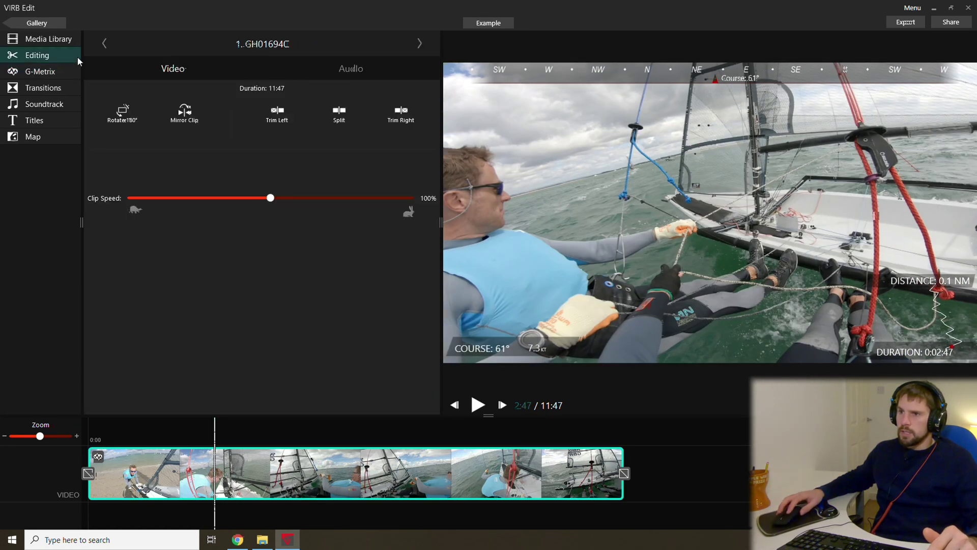
{"action": "left_click", "coordinate": [279, 111]}
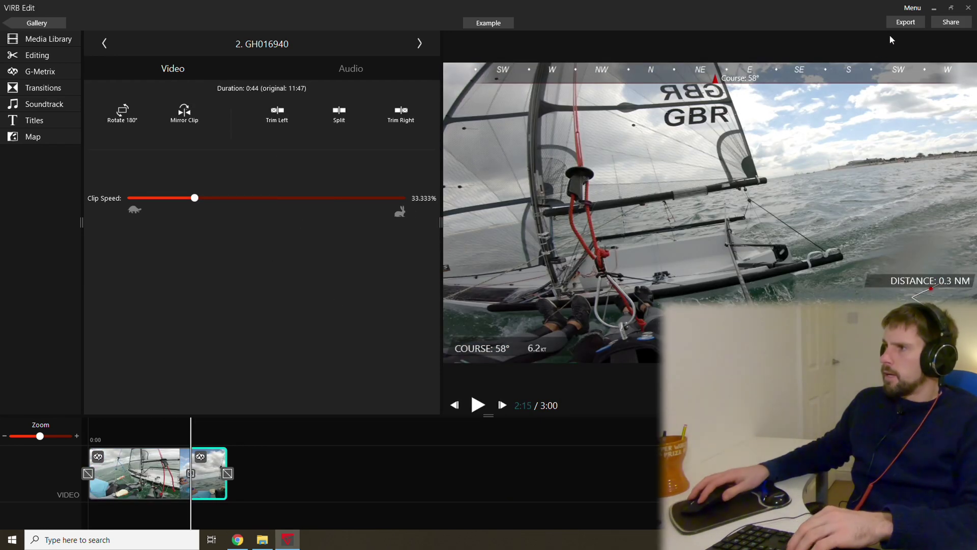
Export the video to MP4 at 1080p and 30 FPS with Medium target quality and no branding.
{"action": "left_click", "coordinate": [899, 25]}
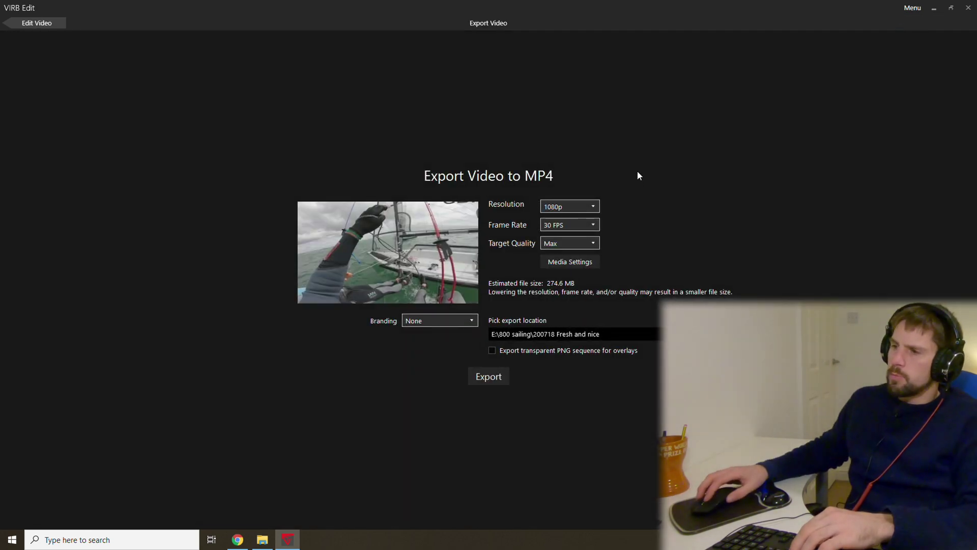
{"action": "left_click", "coordinate": [564, 246]}
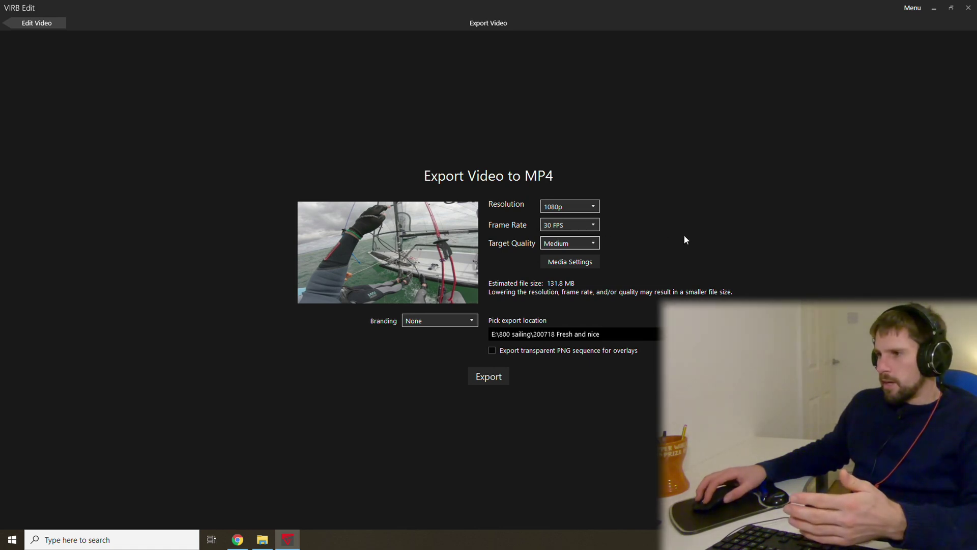
{"action": "left_click", "coordinate": [465, 321]}
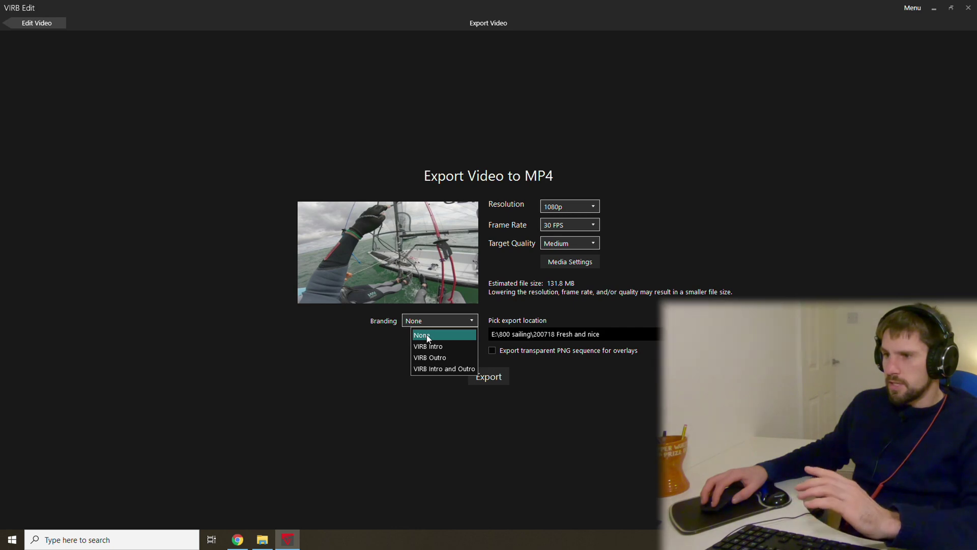
{"action": "left_click", "coordinate": [427, 335]}
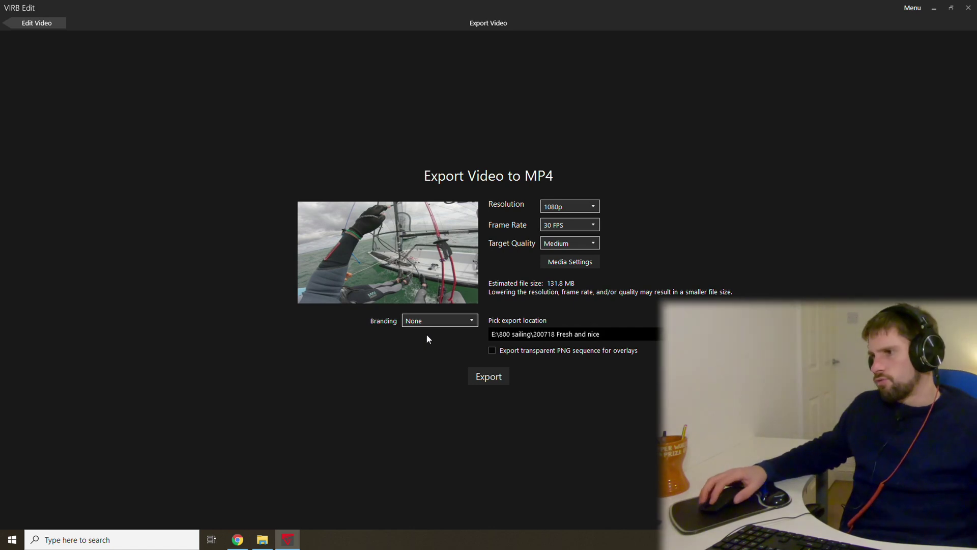
{"action": "left_click", "coordinate": [502, 379]}
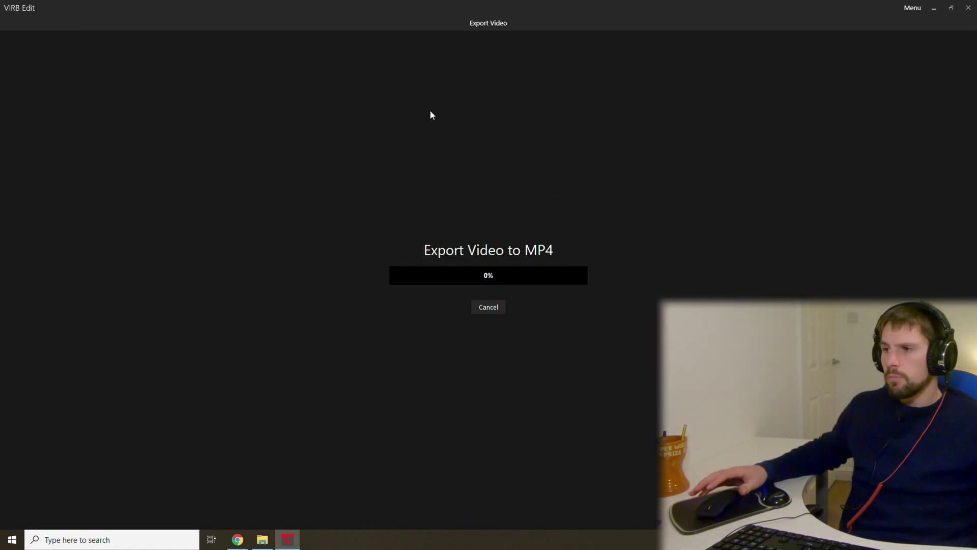